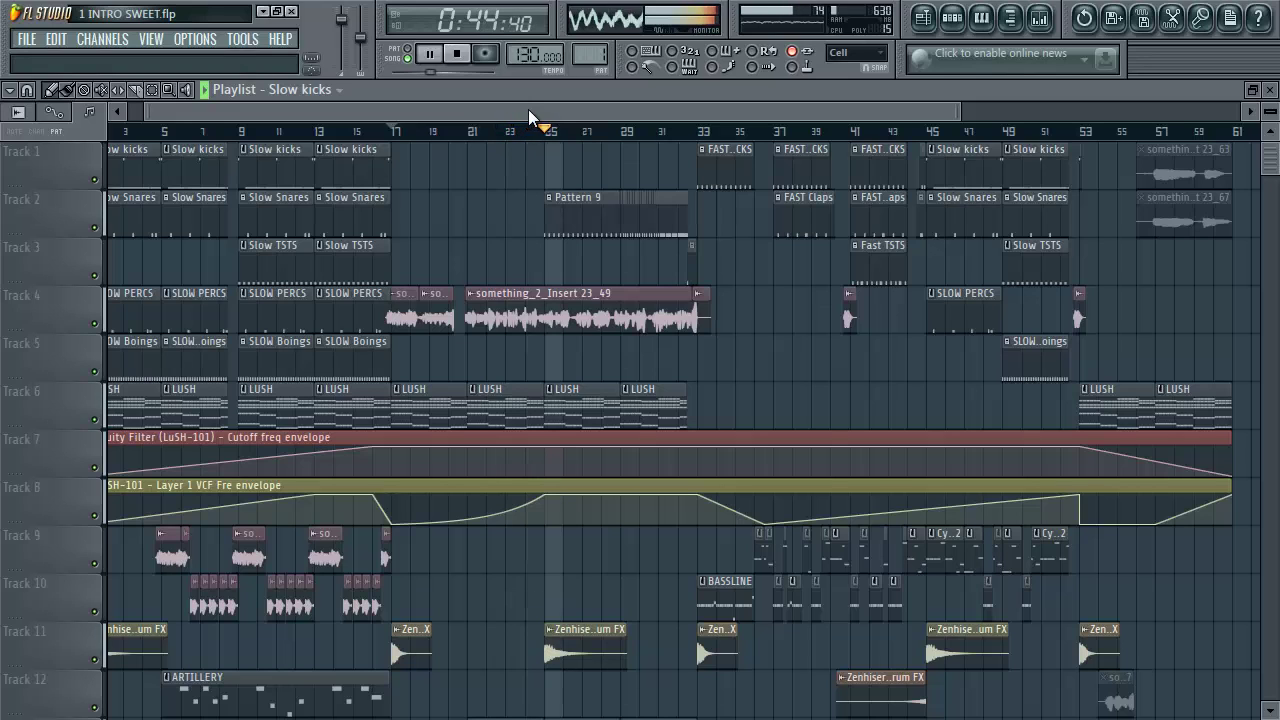
Step: Play the arrangement from bar 17 and open the mixer at the LuSH-101 track
key("space")
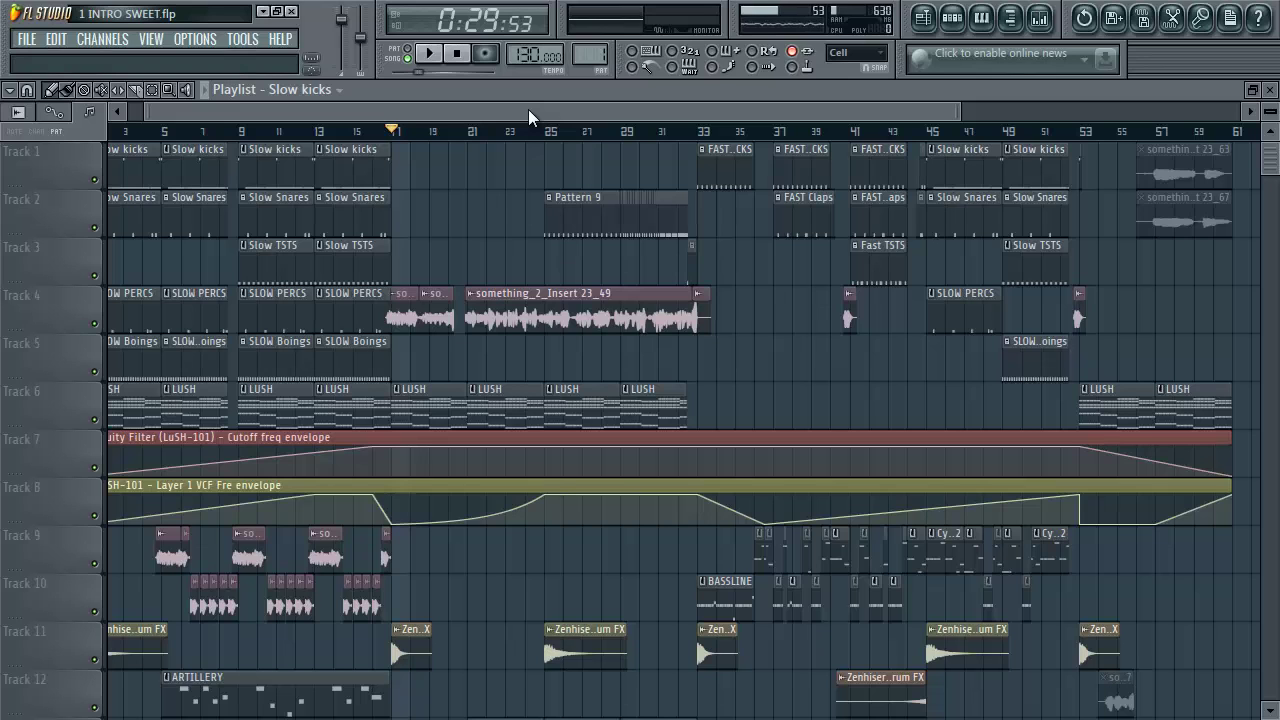
key("space")
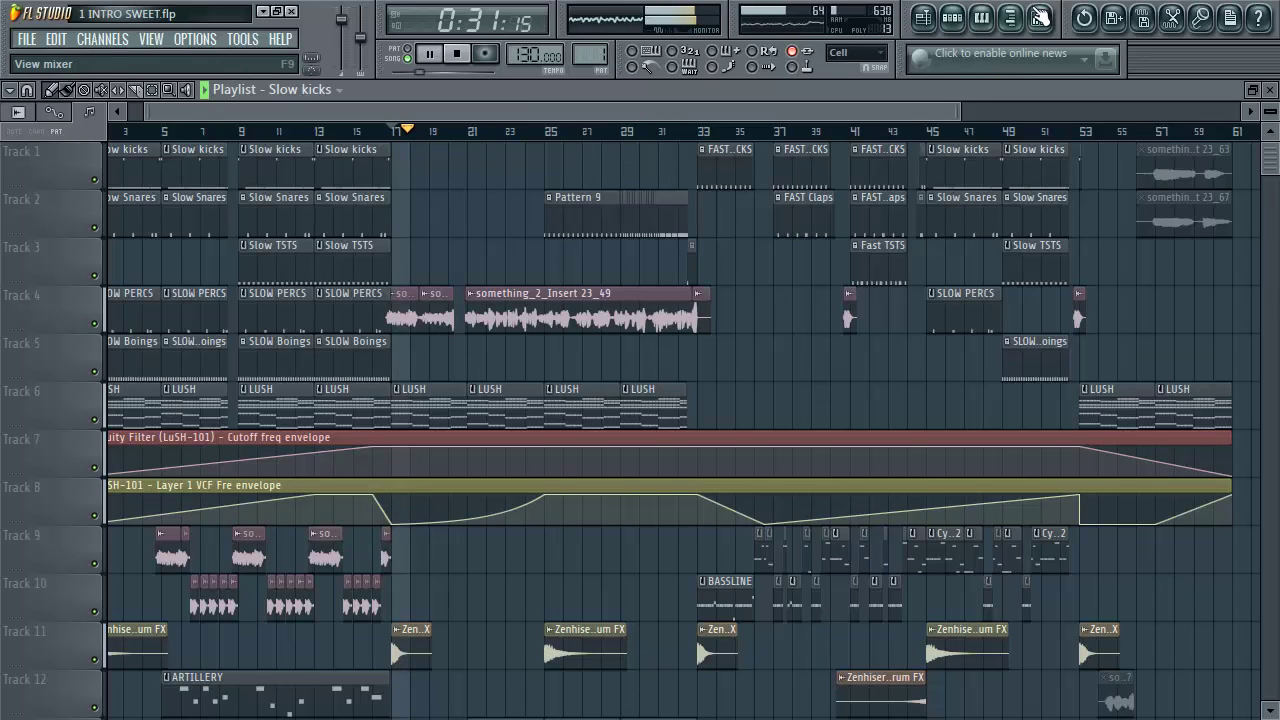
left_click(1040, 17)
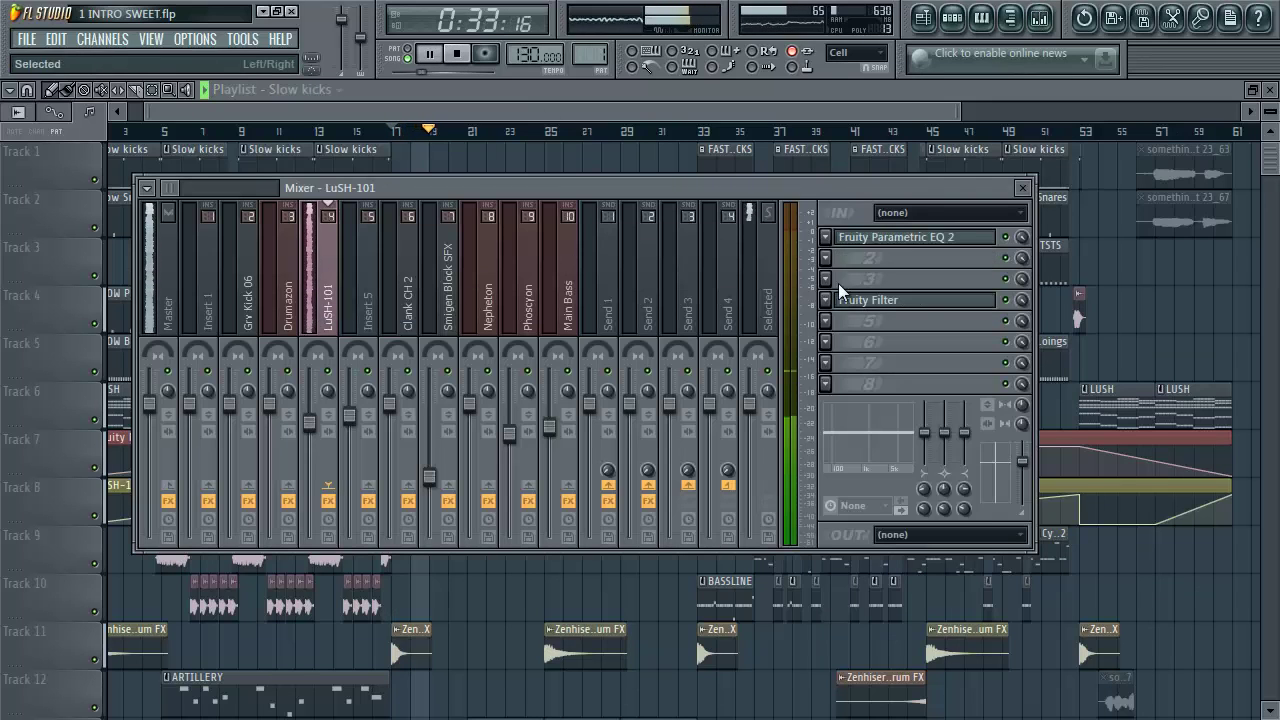
key("space")
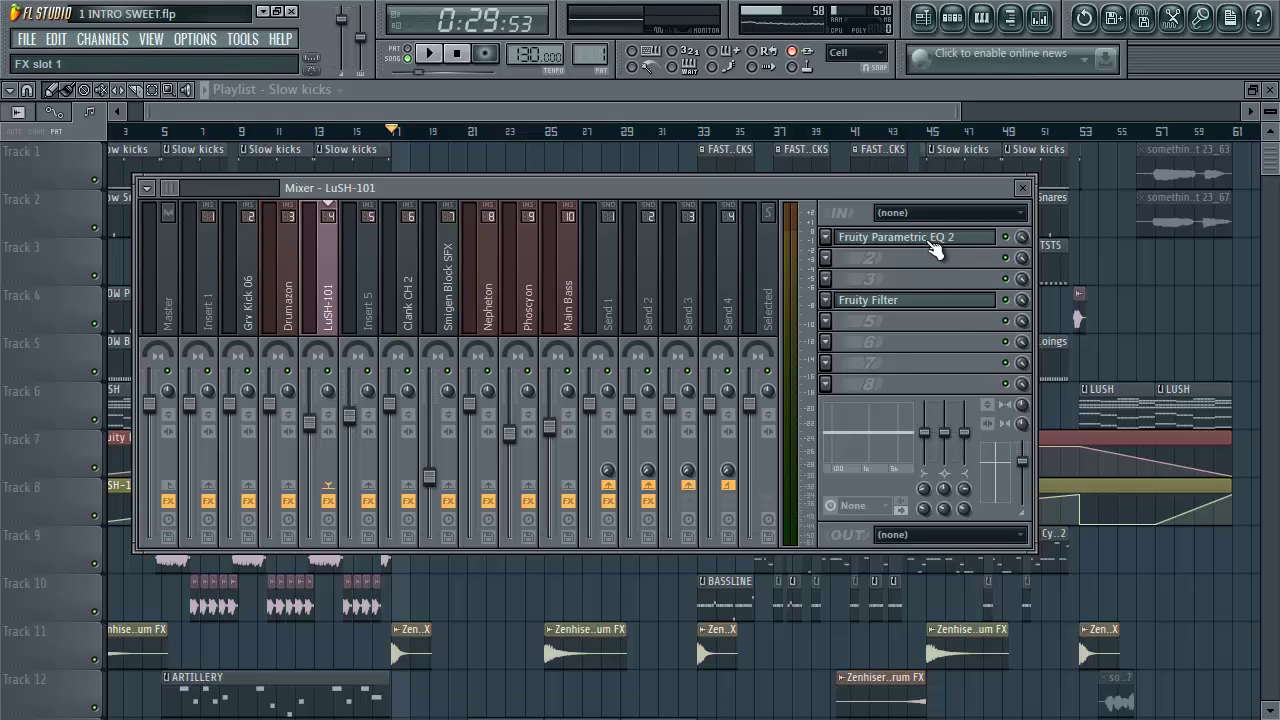
Step: Open the LuSH-101 track's Fruity Parametric EQ 2 and inspect its curve against the live spectrum during playback
left_click(933, 250)
left_click_drag(462, 477, 801, 176)
key("space")
key("space")
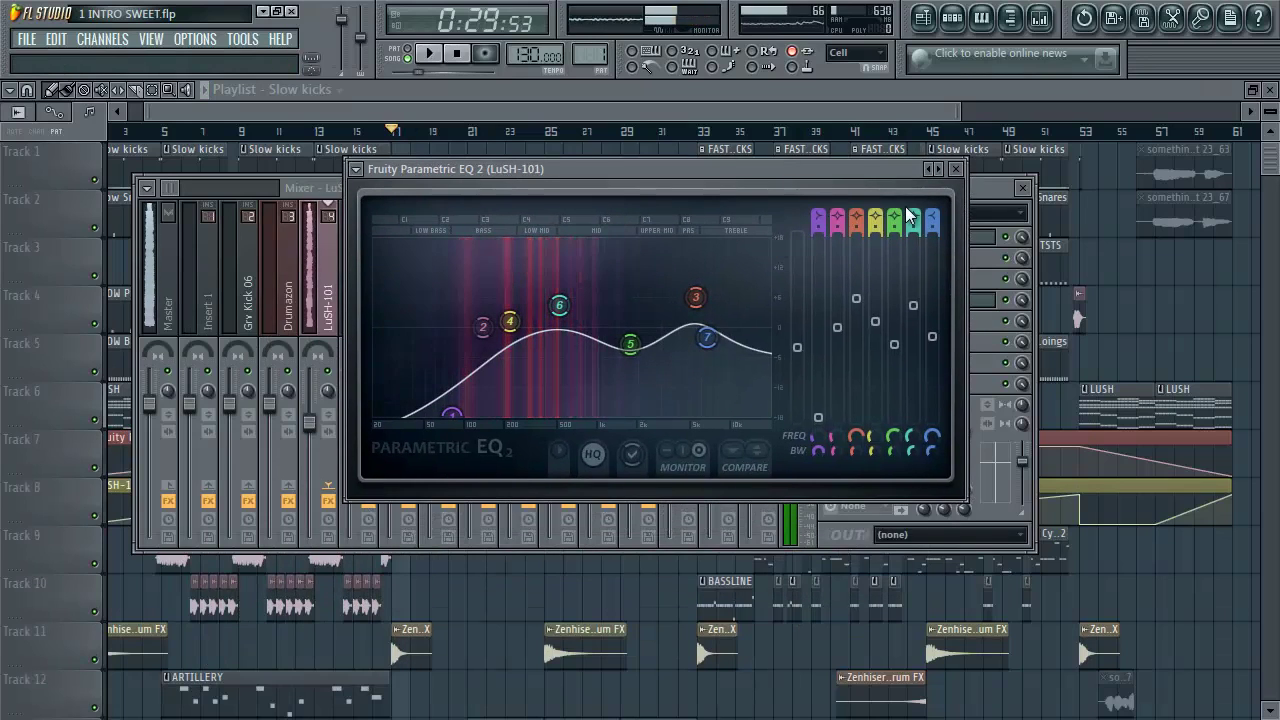
left_click(995, 246)
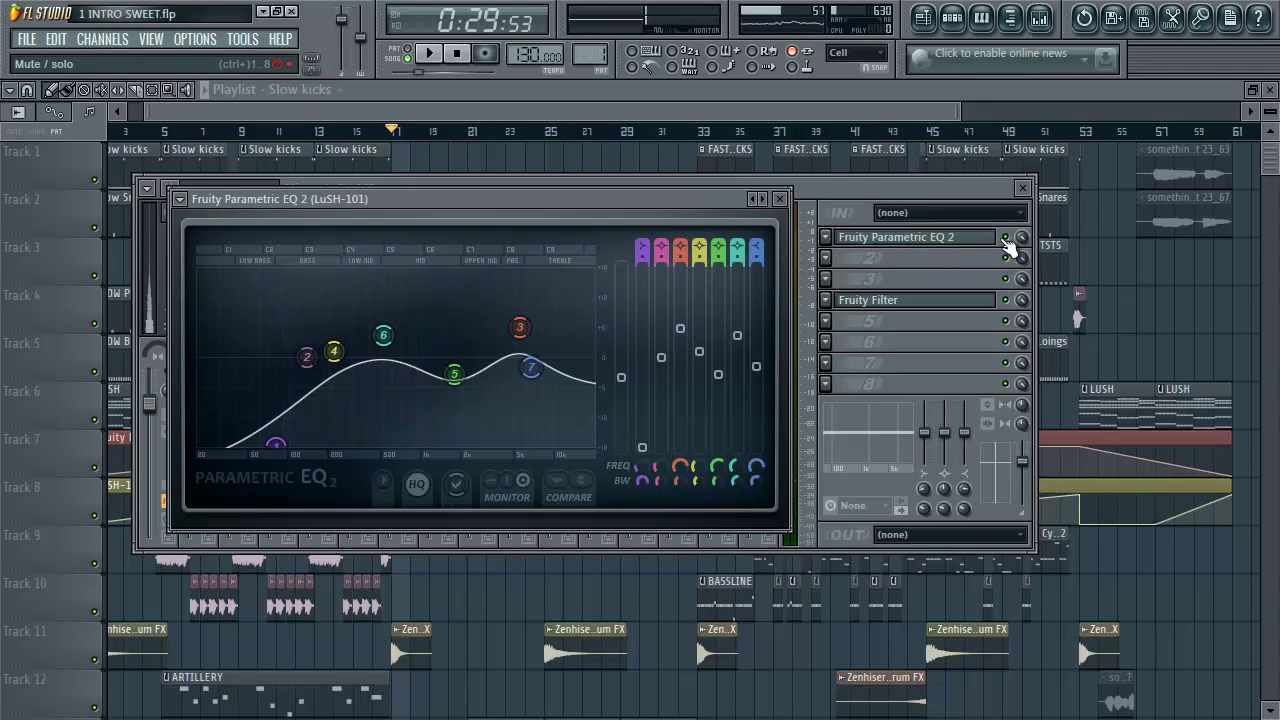
Step: Bypass the LuSH-101 track's Fruity Parametric EQ 2 to audition the sound without it, and switch it back on
left_click(1014, 238)
key("space")
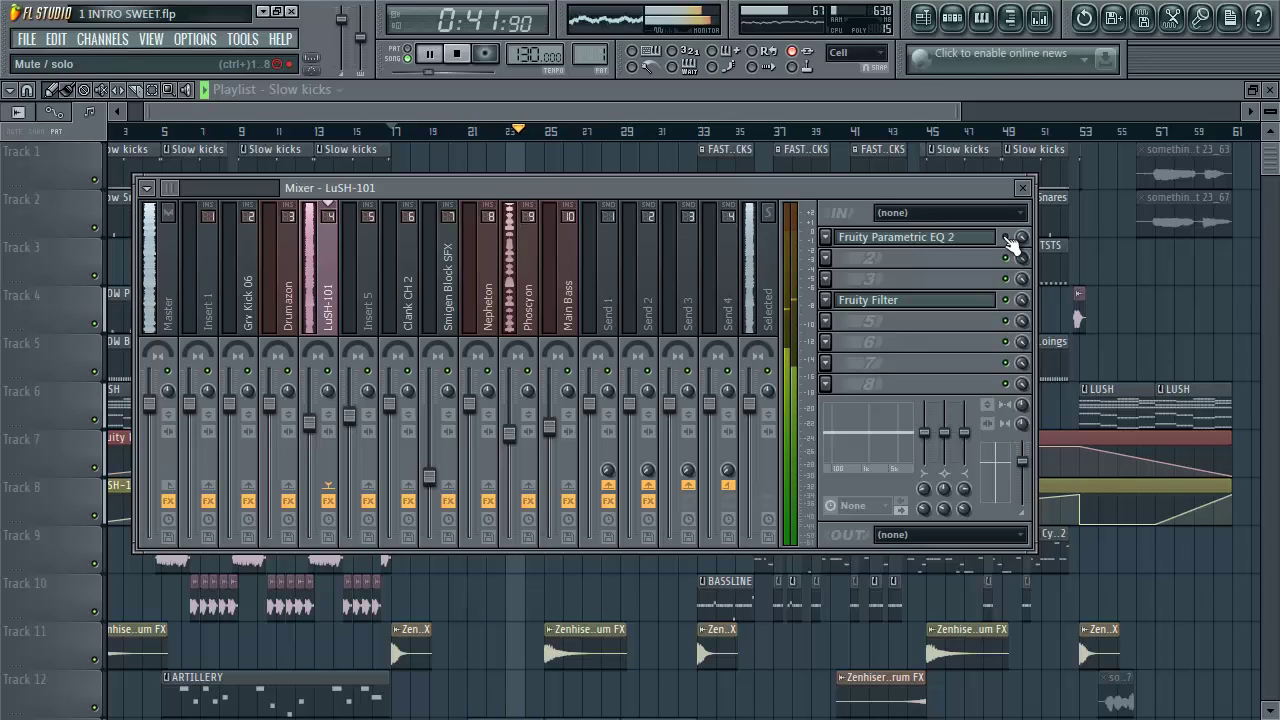
key("space")
key("space")
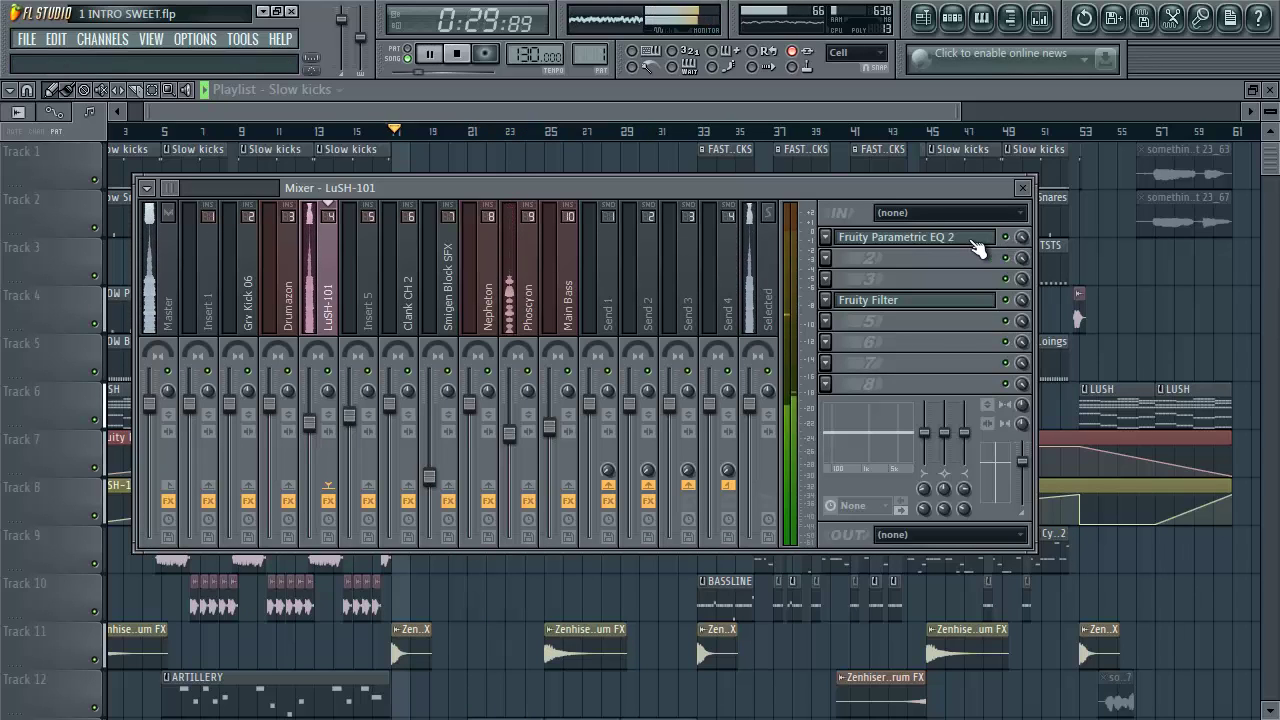
Step: Reopen the LuSH-101 track's Fruity Parametric EQ 2 and examine the low cut and band 5 during playback
left_click(977, 248)
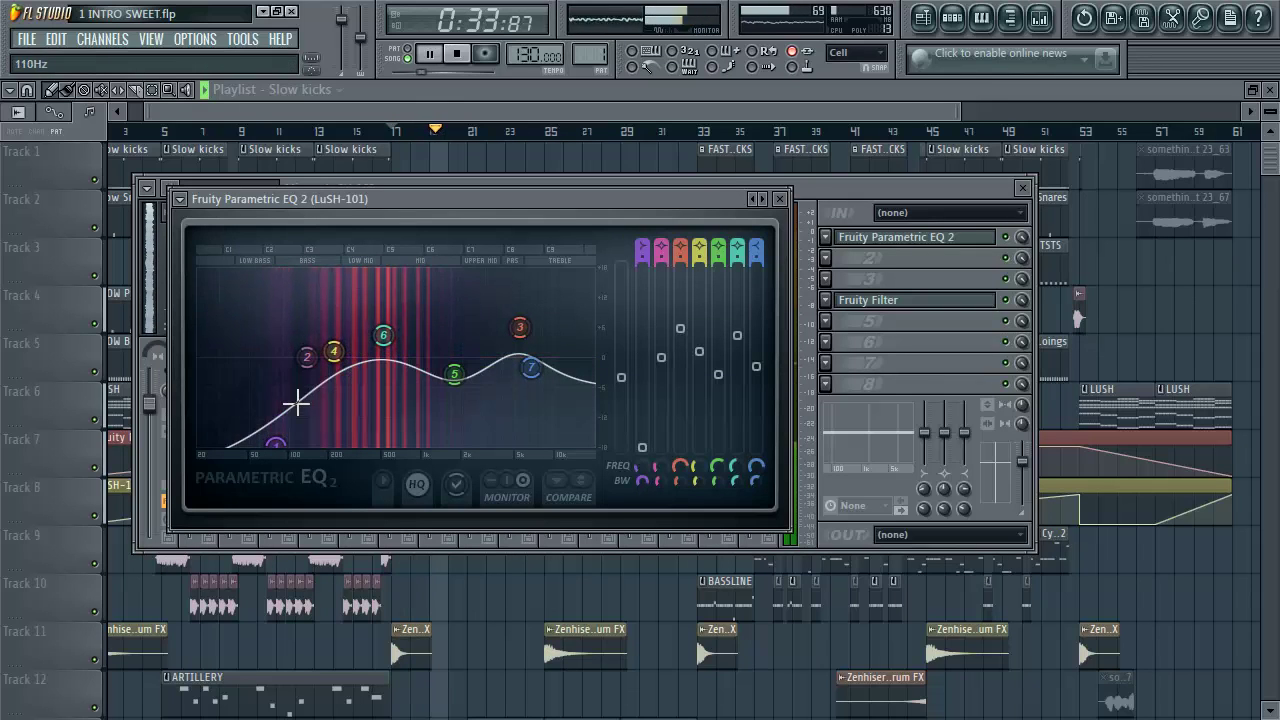
mouse_move(343, 367)
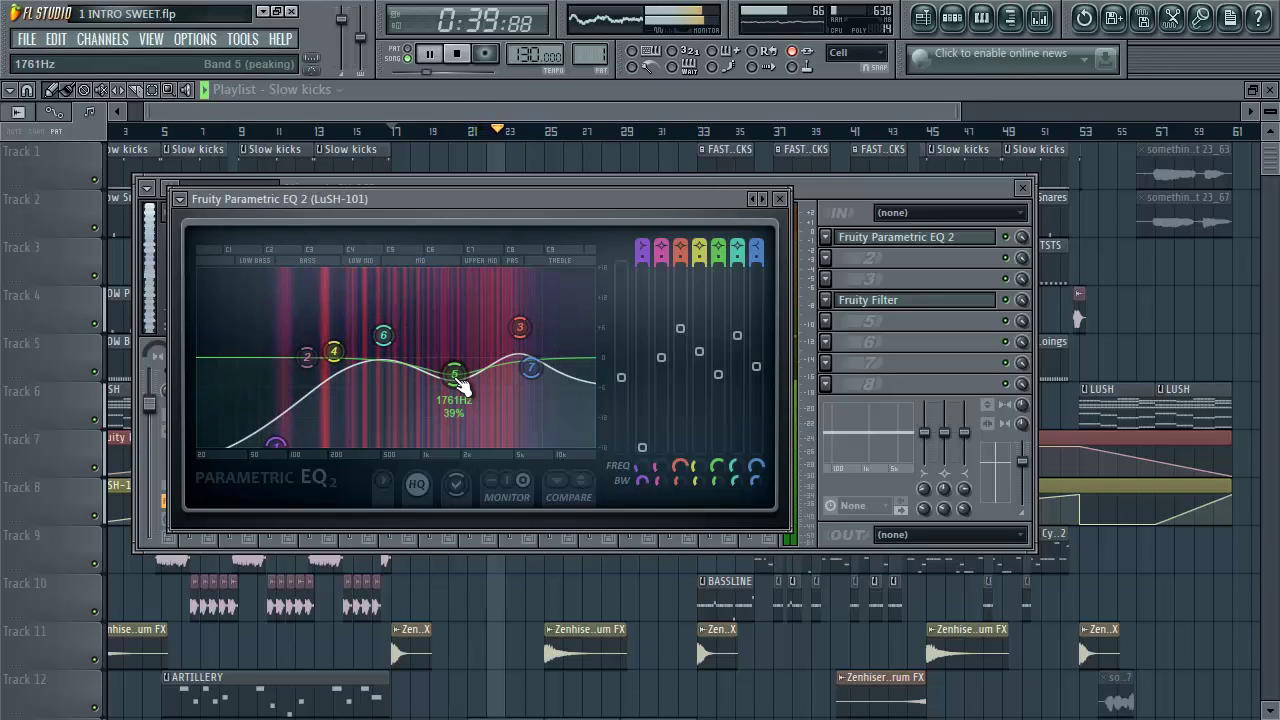
key("space")
Step: Boost band 5 of the LuSH-101 EQ strongly to audition its range, and lower it back to a slight cut
left_click_drag(452, 372, 472, 205)
key("space")
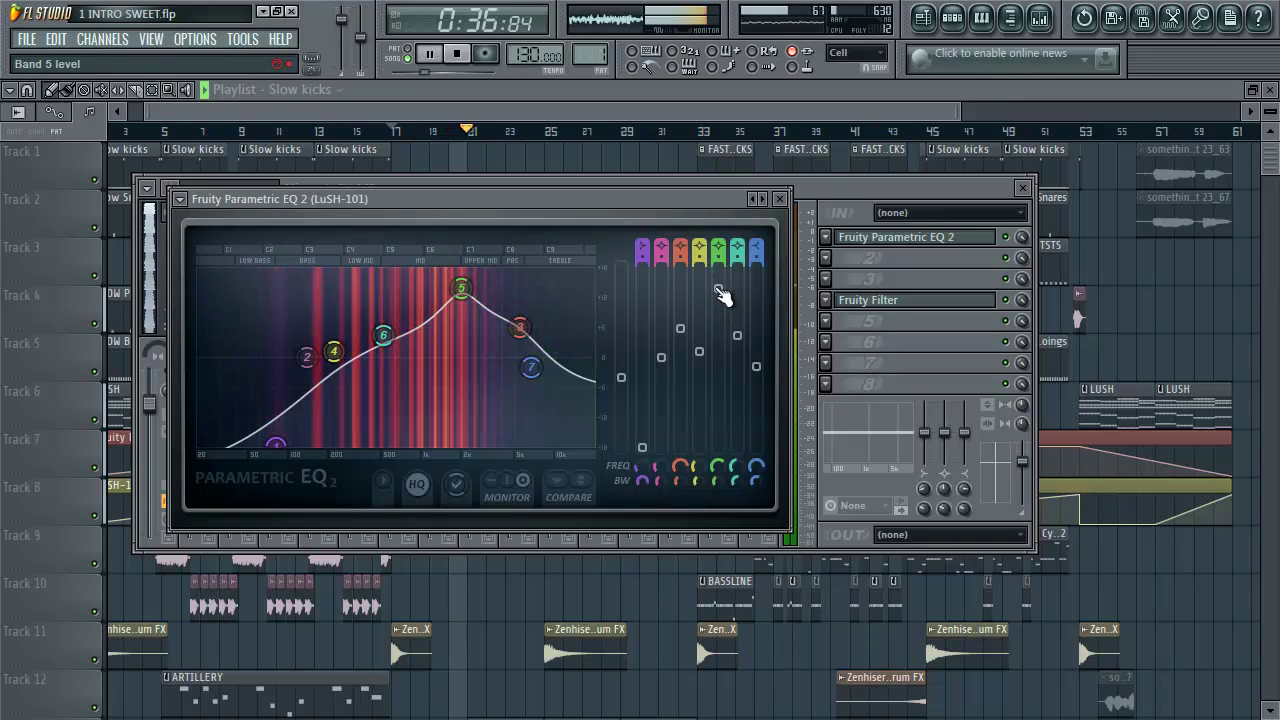
left_click_drag(721, 292, 733, 490)
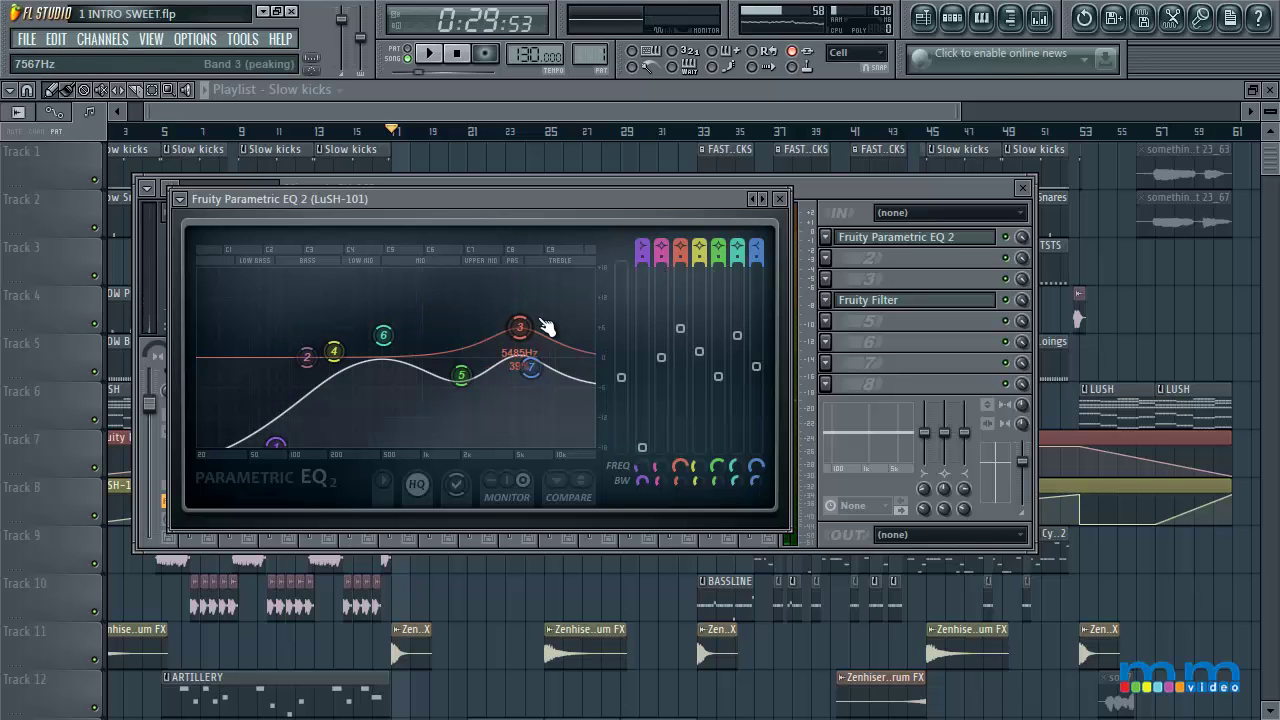
Step: Sweep the level of band 3 in the LuSH-101 EQ during playback and return it to 6.0 dB
key("space")
mouse_move(684, 330)
left_mouse_down()
mouse_move(684, 314)
mouse_move(686, 331)
left_mouse_up()
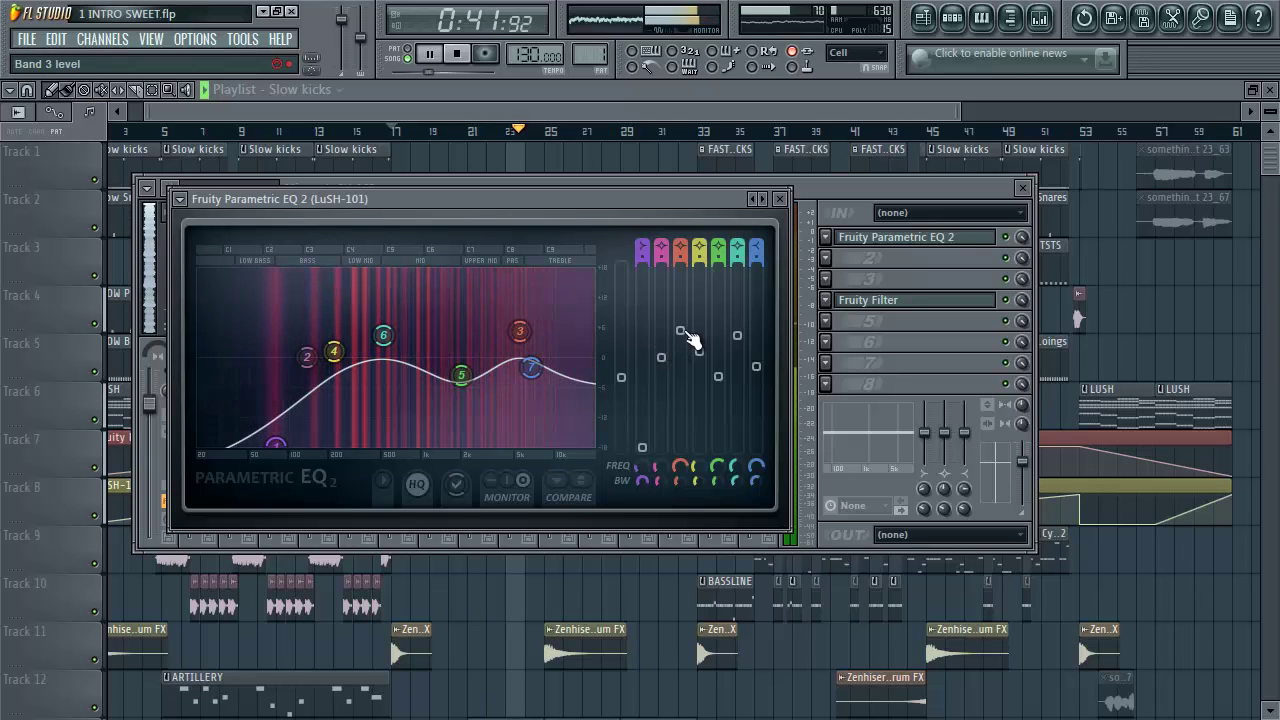
mouse_move(684, 333)
left_mouse_down()
mouse_move(674, 209)
mouse_move(684, 333)
left_mouse_up()
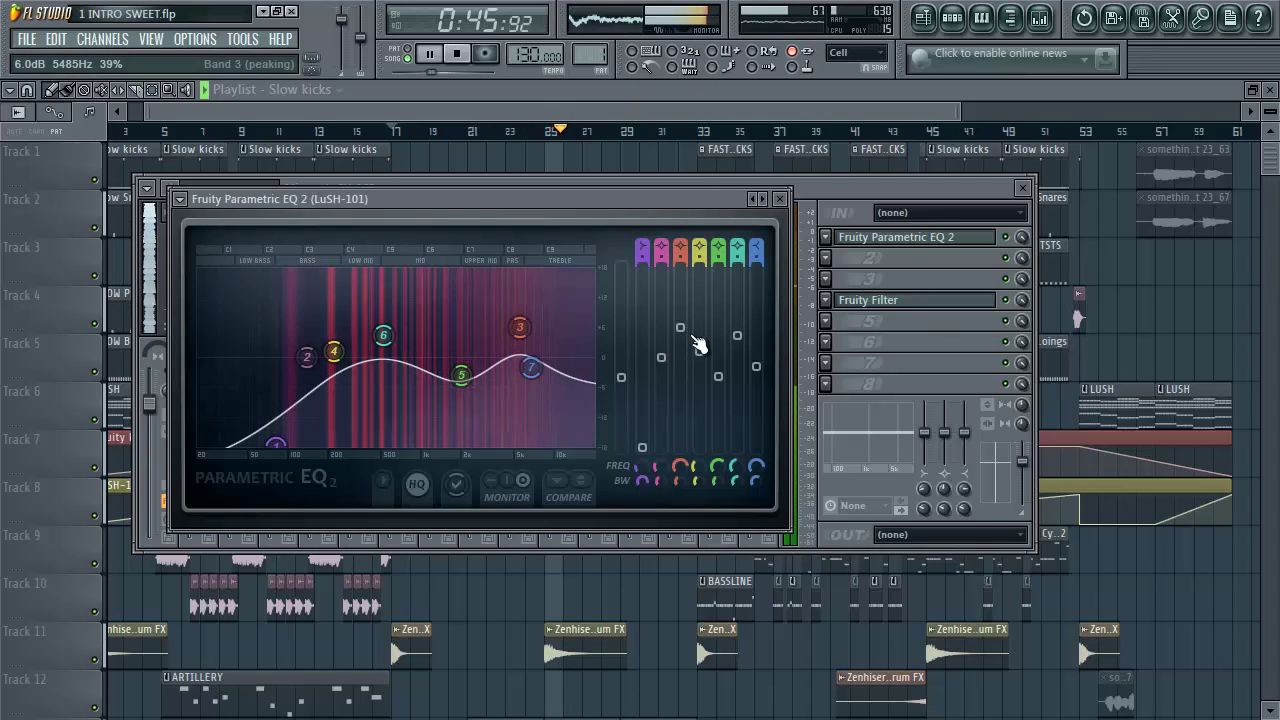
key("space")
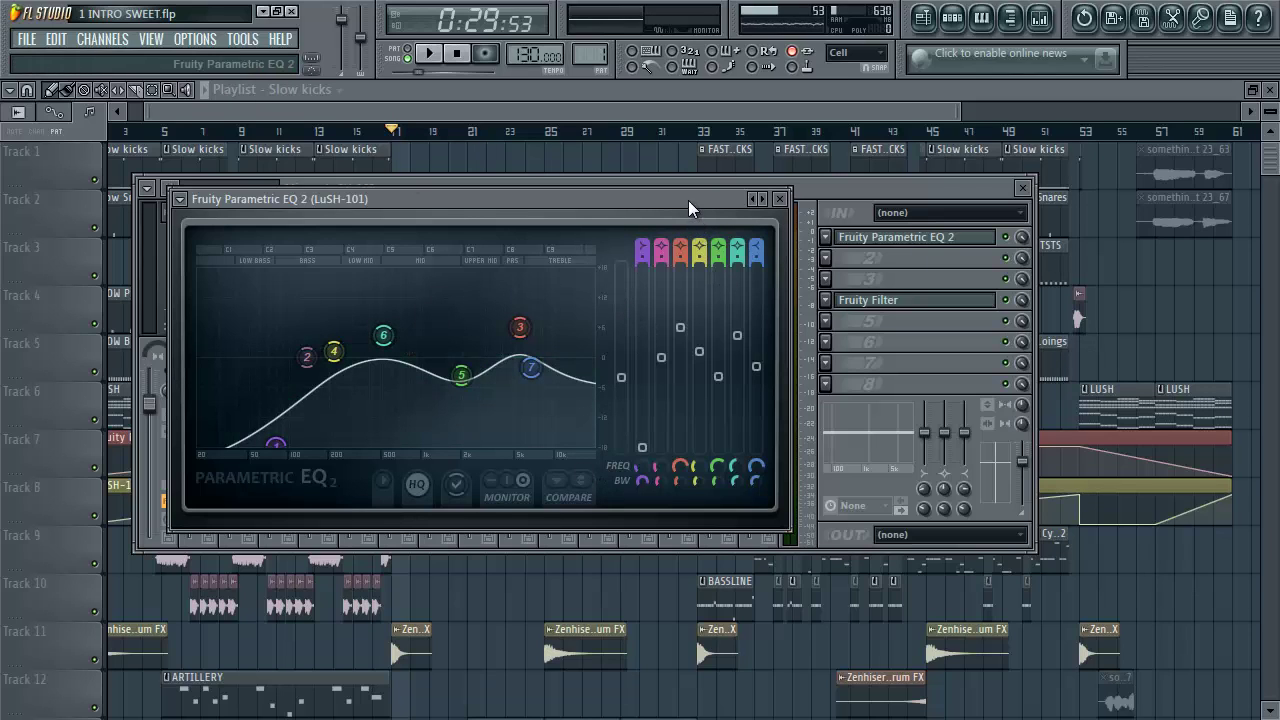
Step: Move the EQ window aside, restart playback and hide the mixer to get back to the playlist
left_click_drag(689, 210, 670, 228)
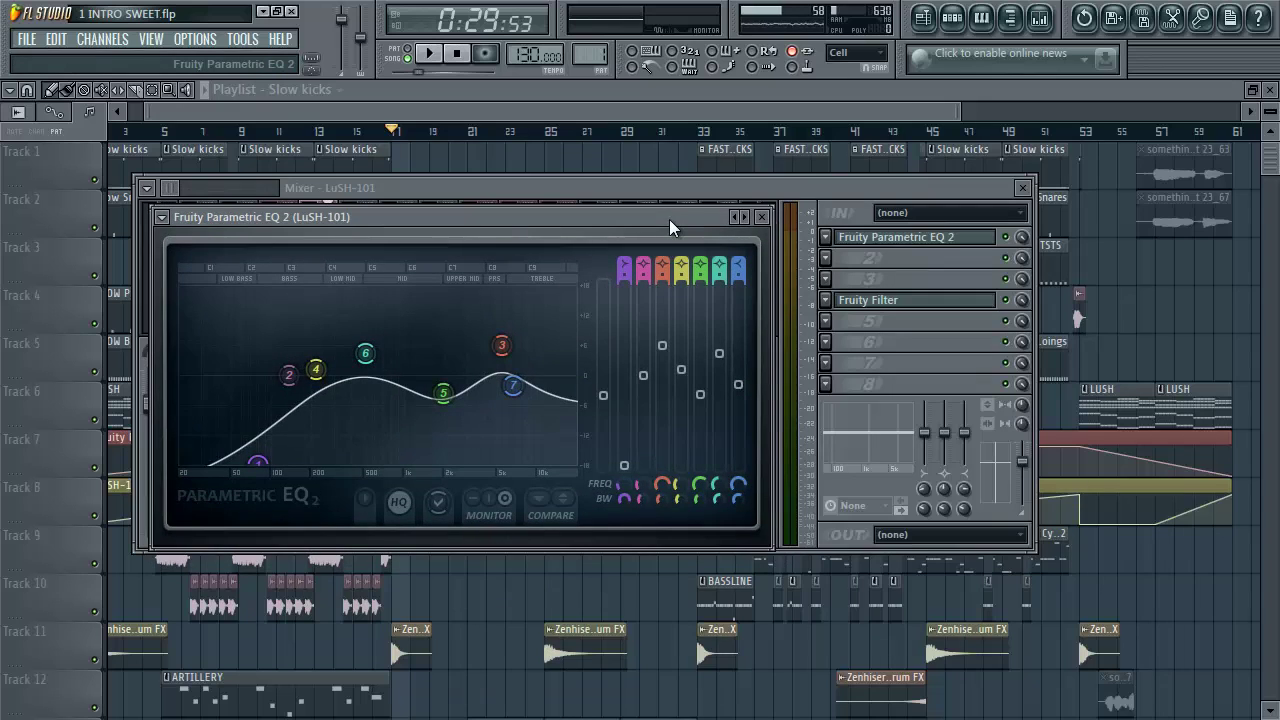
key("space")
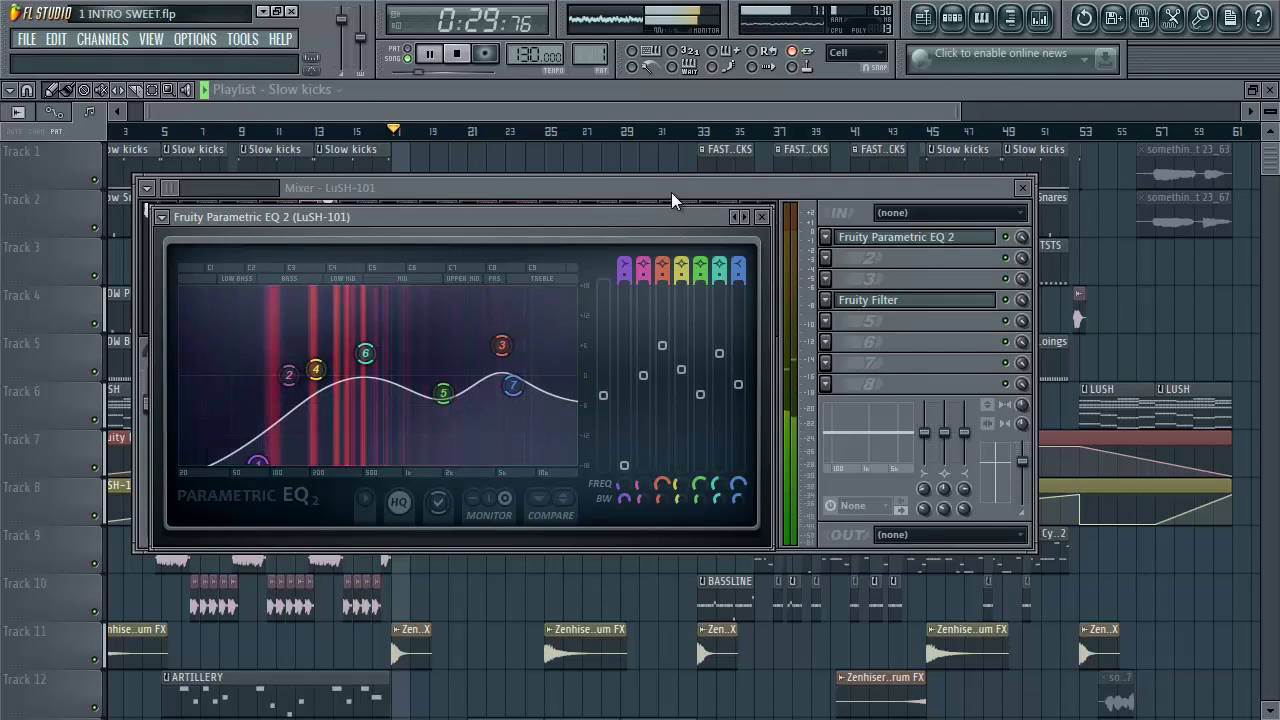
left_click(676, 200)
key("F9")
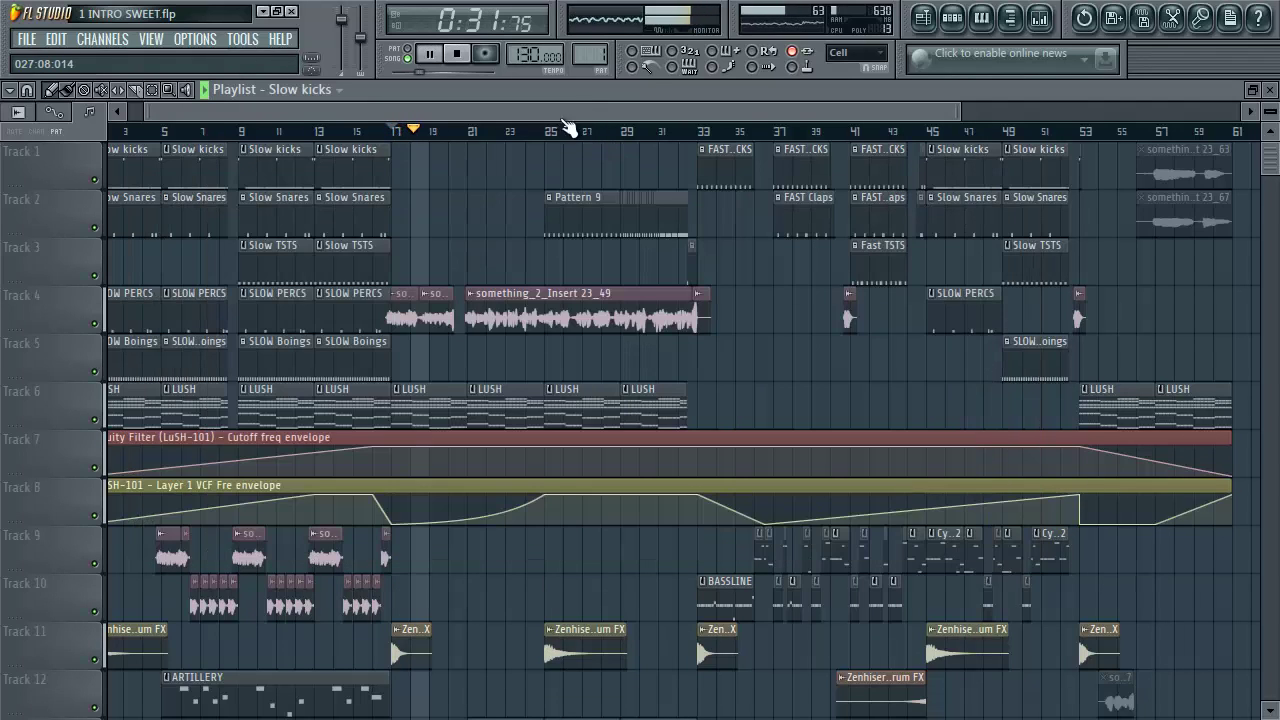
Step: Audition the arrangement from bar 25 and from bar 29 with the Phoscyon clips and their envelopes in view
key("space")
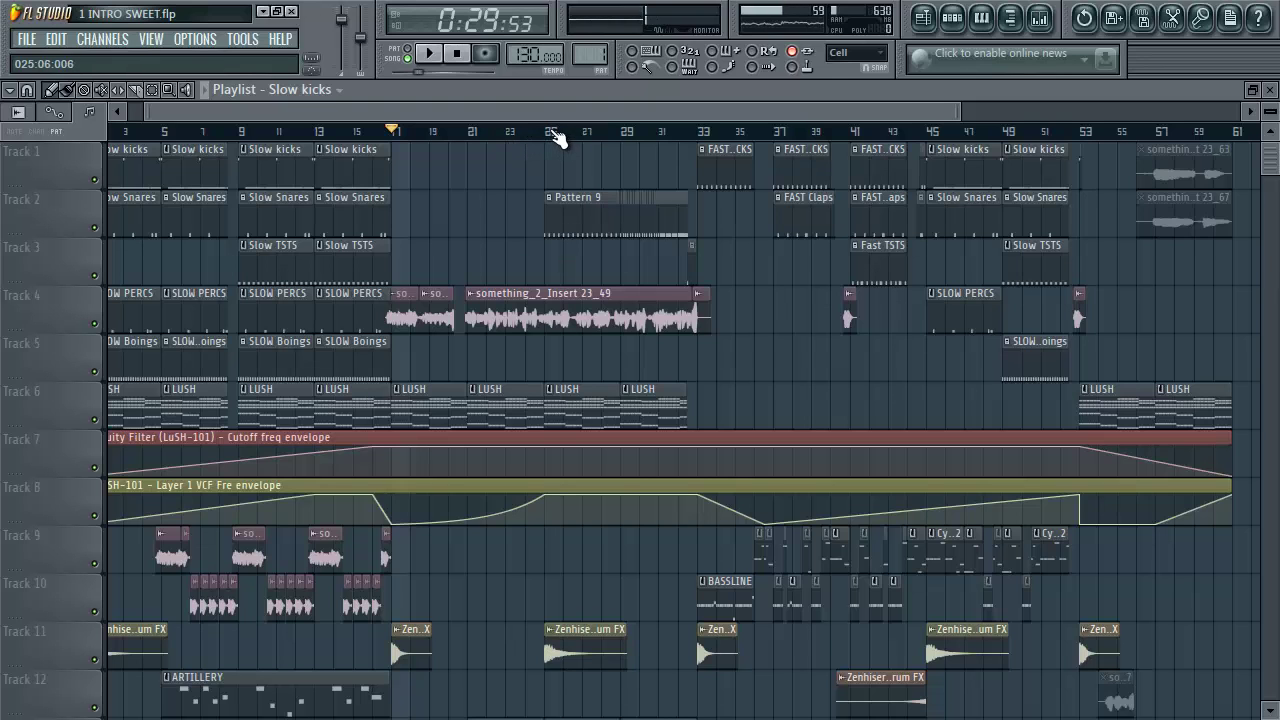
left_click(557, 137)
key("space")
scroll(584, 290, "down", 3)
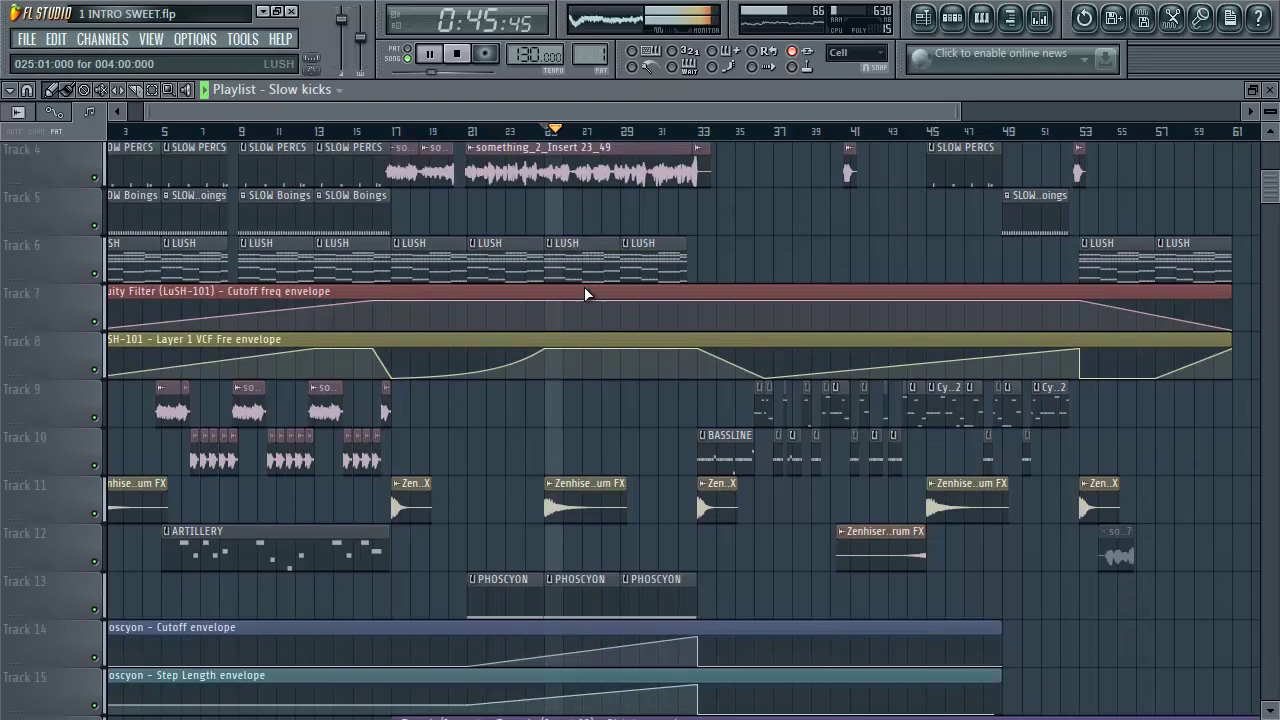
scroll(586, 295, "down", 3)
key("space")
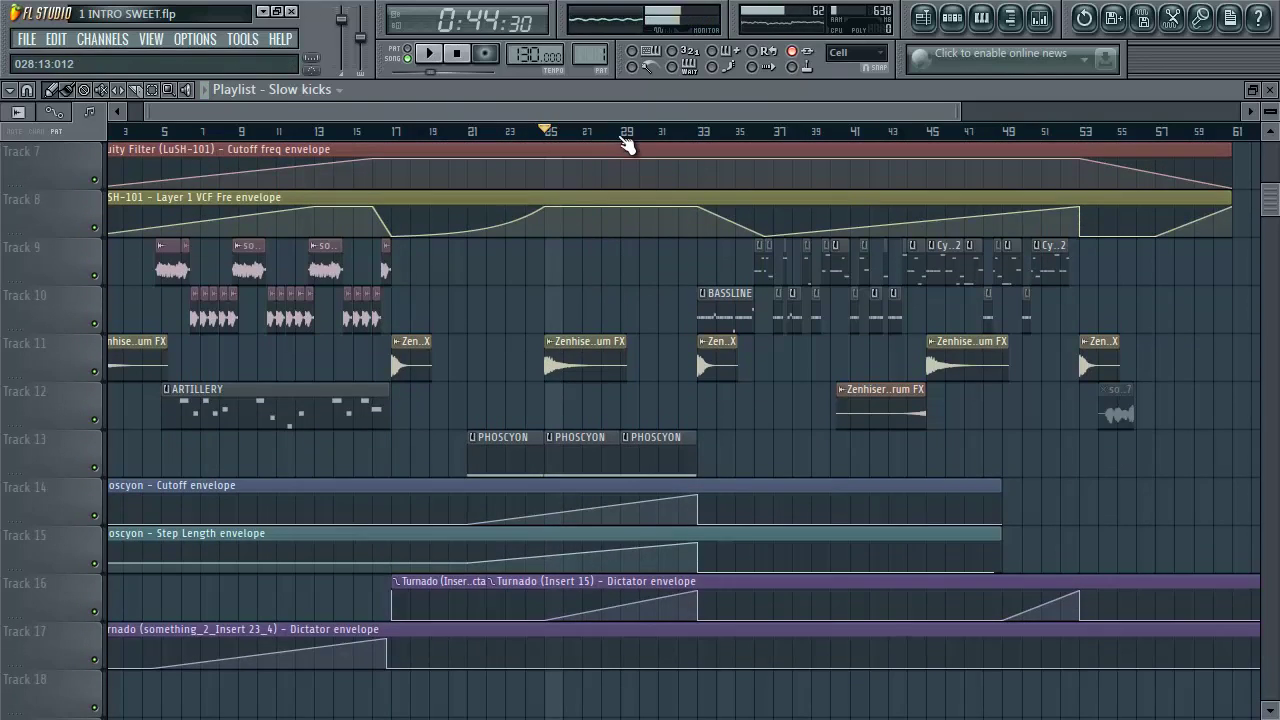
left_click(627, 137)
key("space")
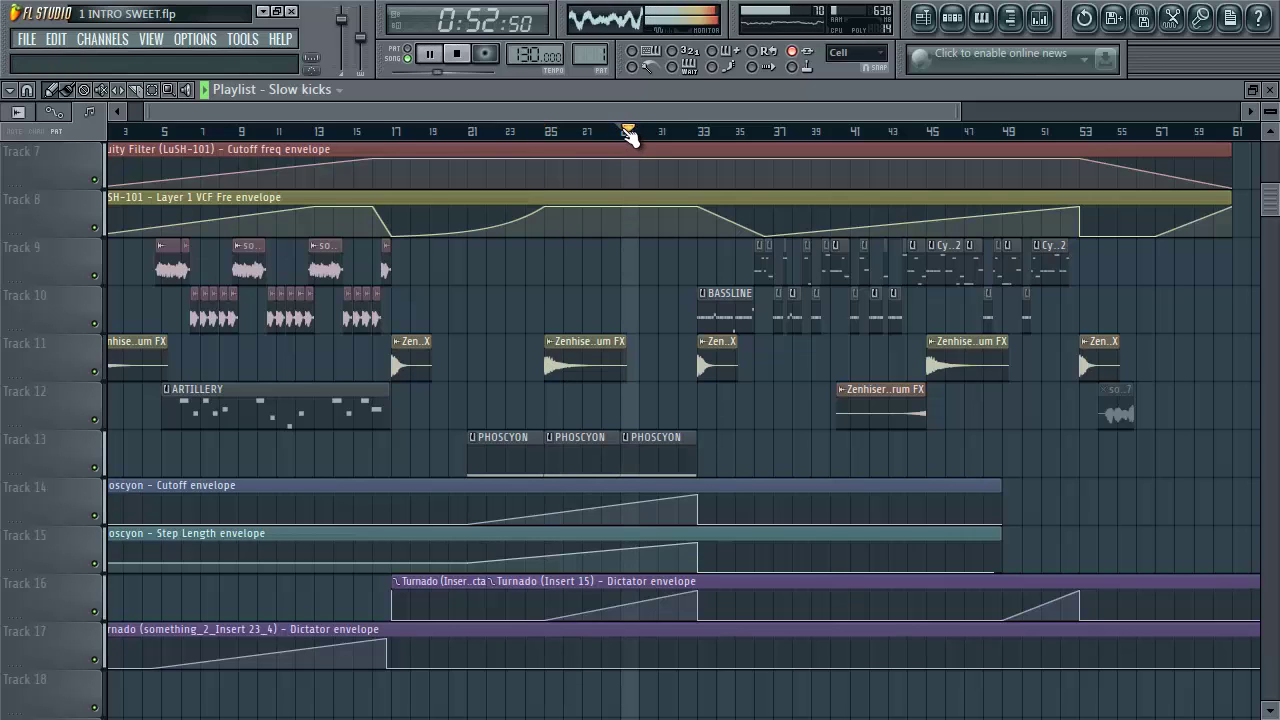
key("space")
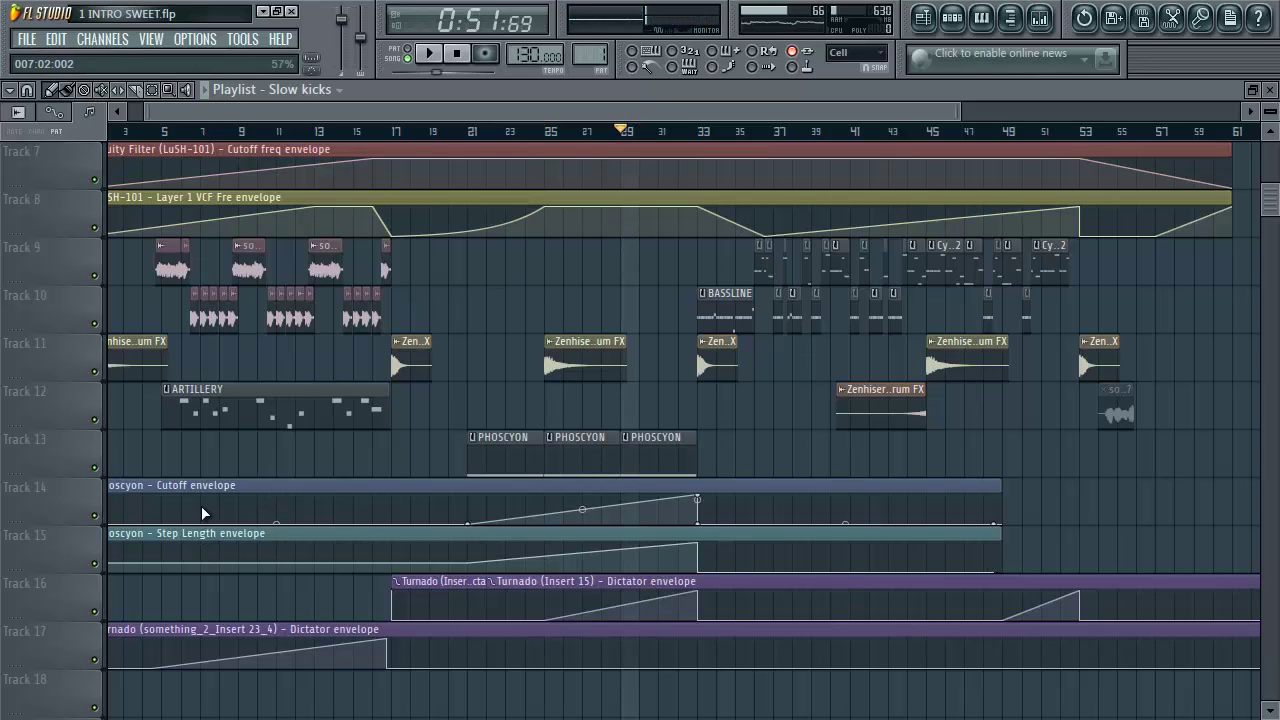
Step: Mute track 14 with the Phoscyon cutoff envelope and play the song from bar 21
left_click(95, 516)
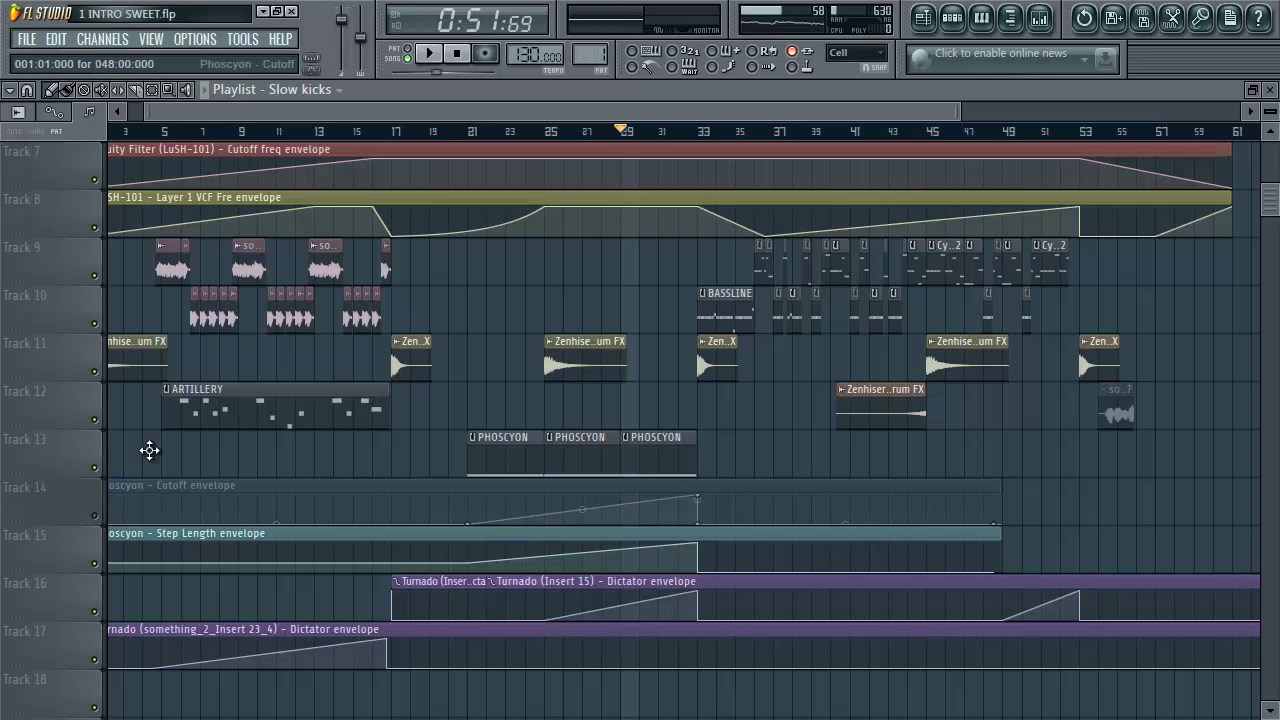
left_click(474, 132)
key("space")
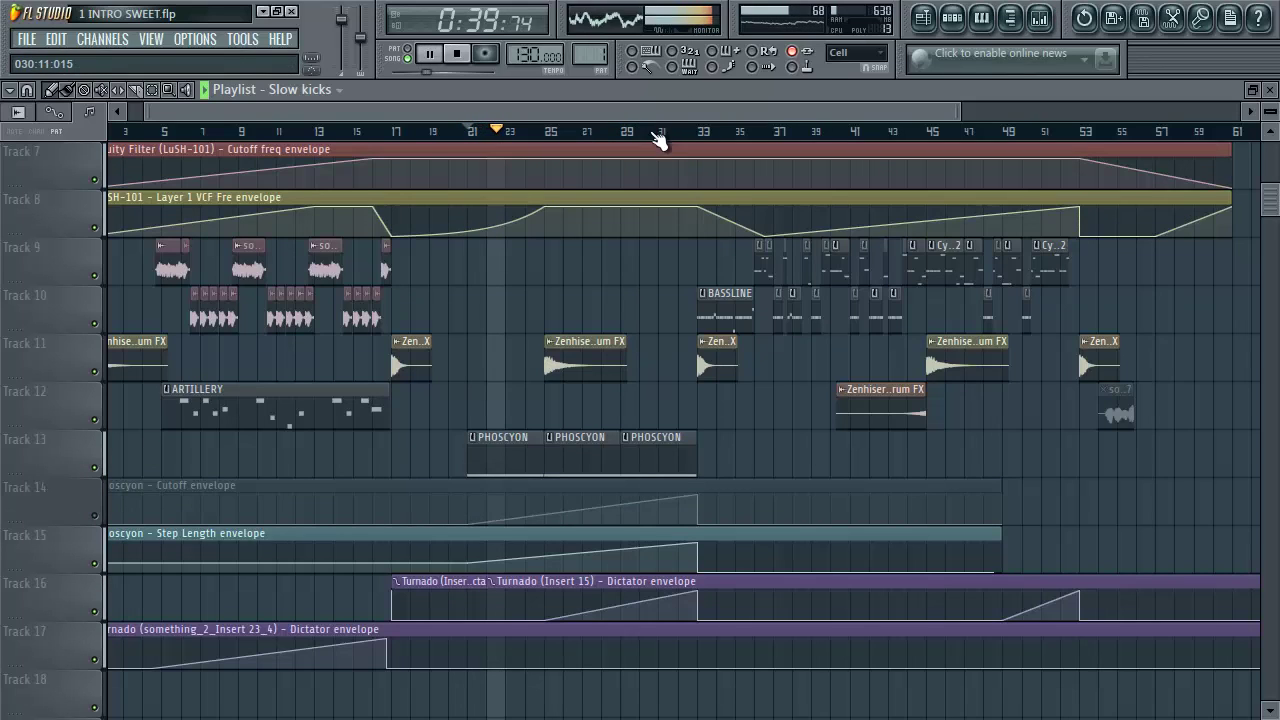
key("space")
Step: Open the Phoscyon channel's plugin interface from the step sequencer while the song plays from bar 21
left_click(952, 17)
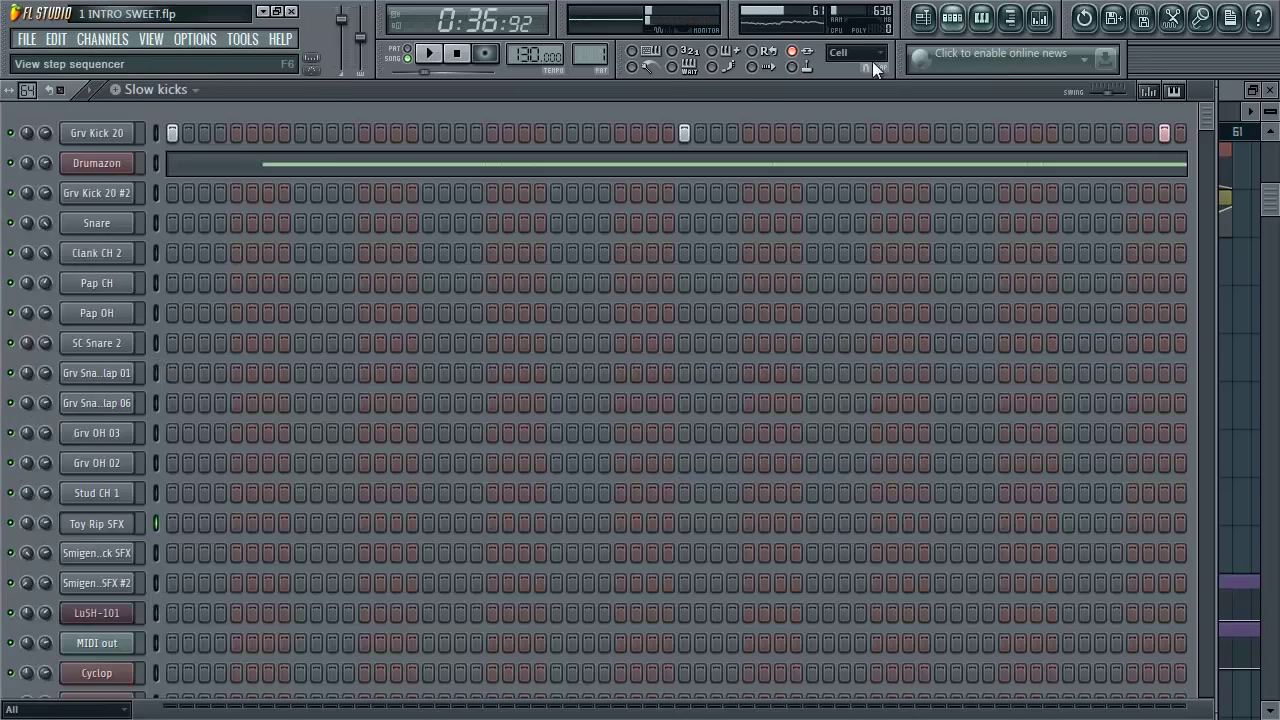
scroll(113, 600, "down", 3)
scroll(113, 600, "down", 3)
key("space")
left_click(125, 493)
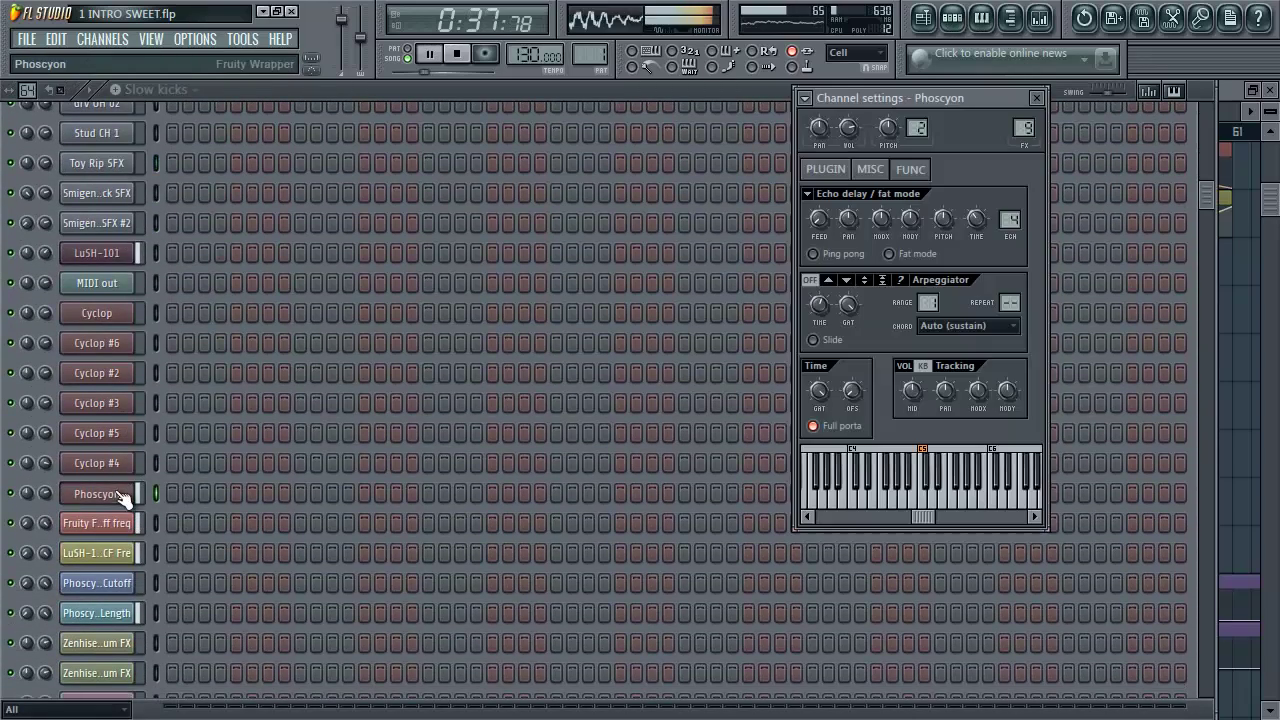
left_click(844, 174)
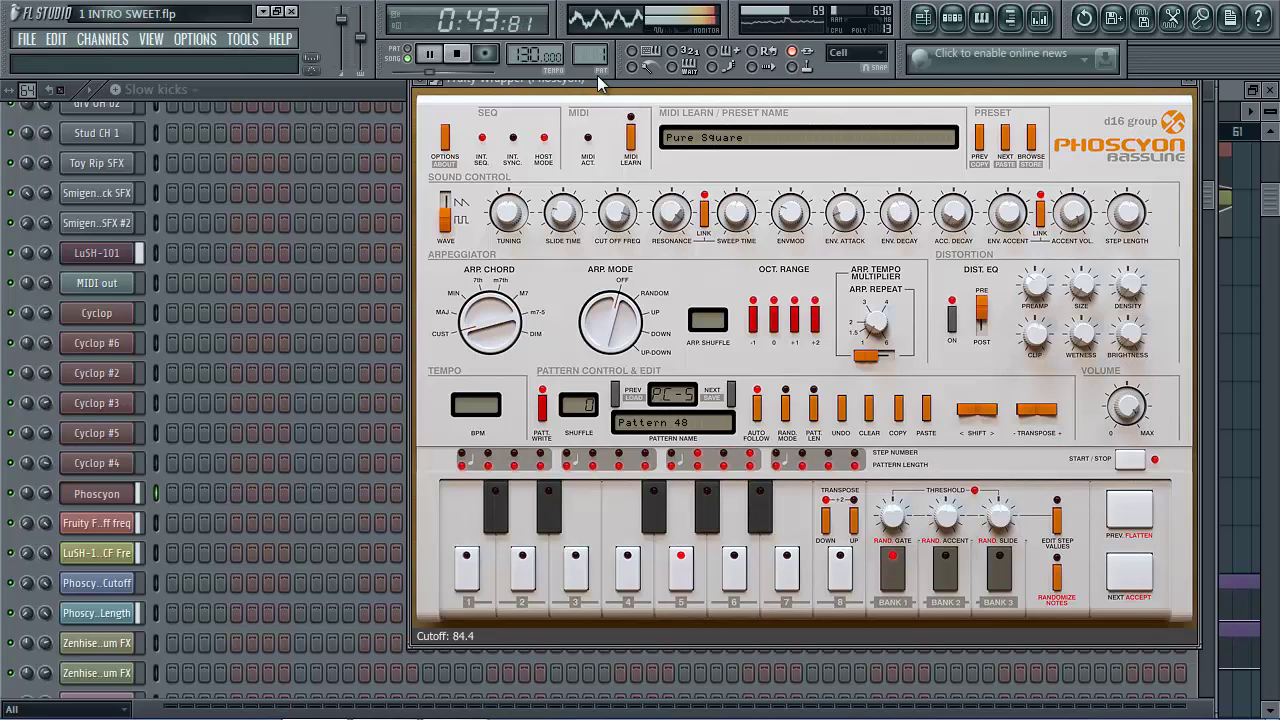
Step: Stop playback, select bars 21 through 24 in the playlist and play that range as a loop
key("space")
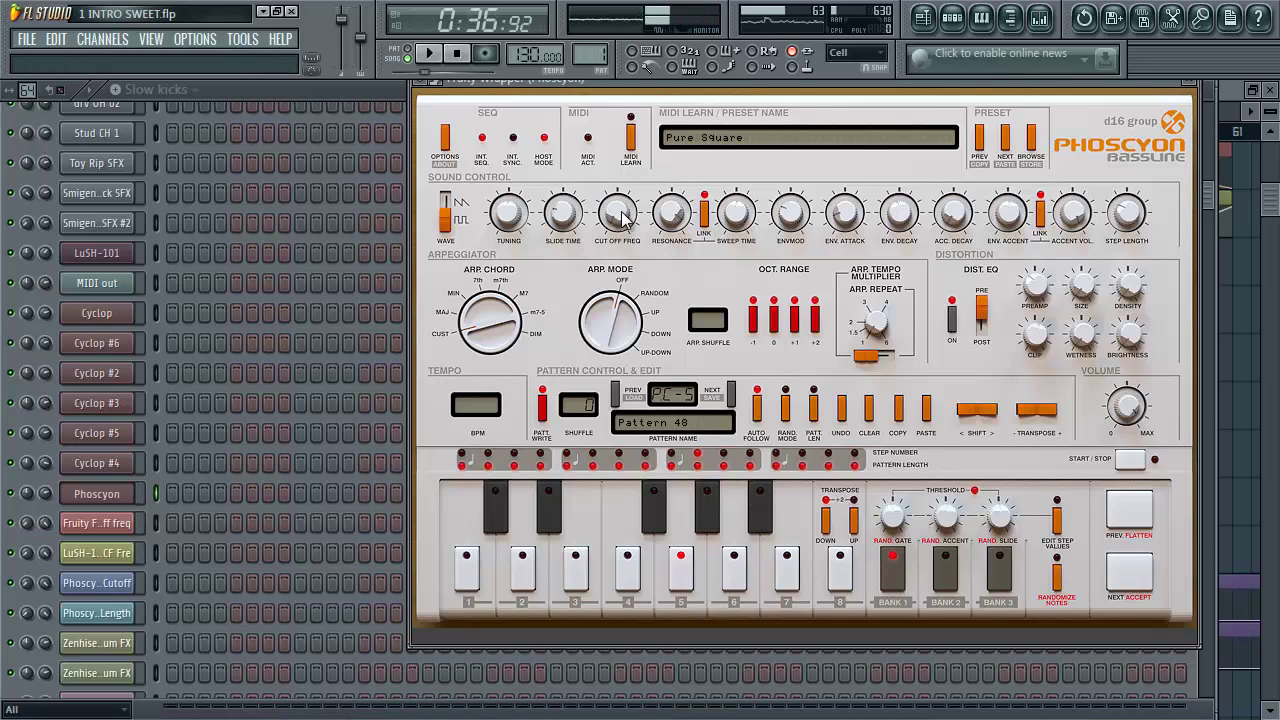
left_click(923, 18)
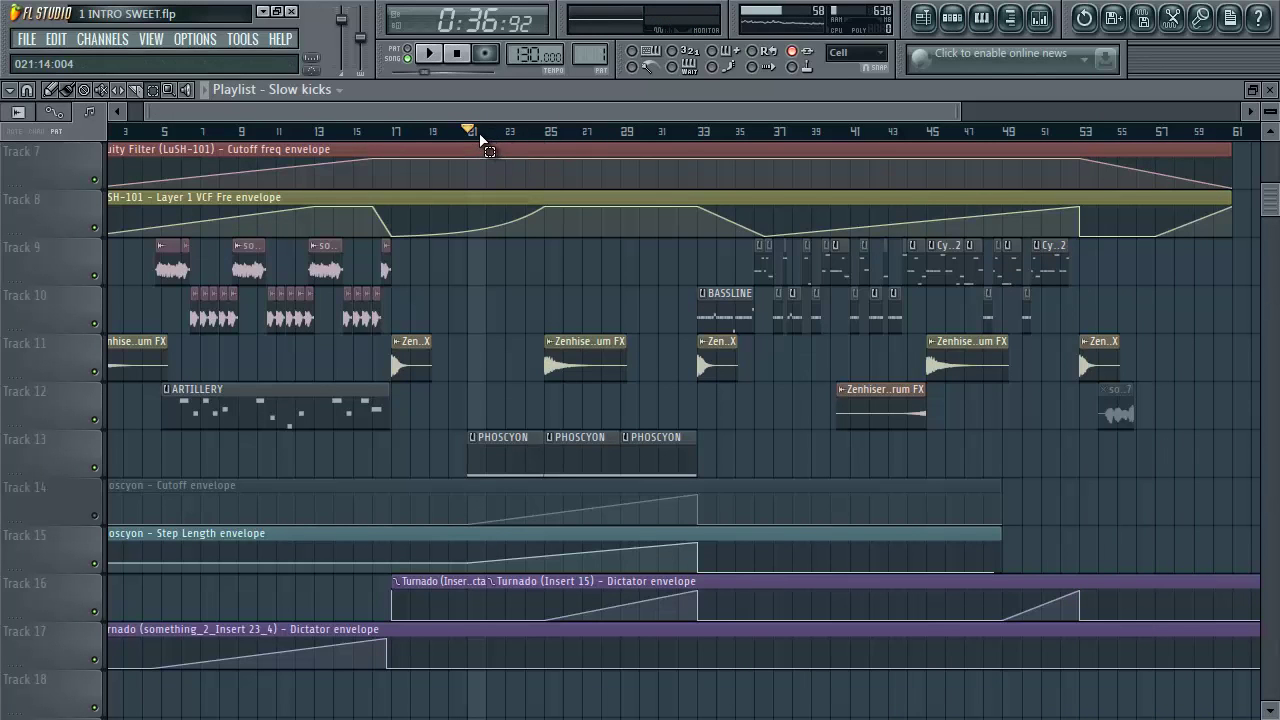
key("space")
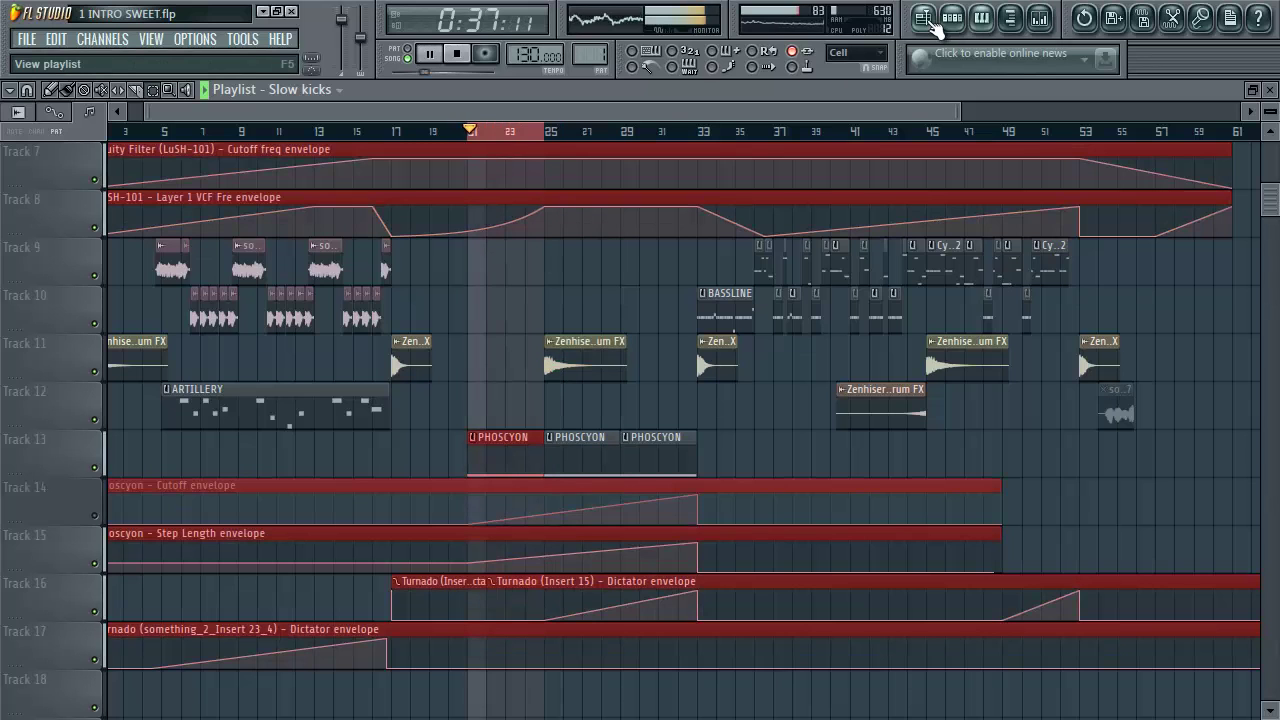
Step: Reopen the Phoscyon channel and sweep its cutoff frequency during the loop, leaving it at 89.2
left_click(953, 18)
left_click(97, 493)
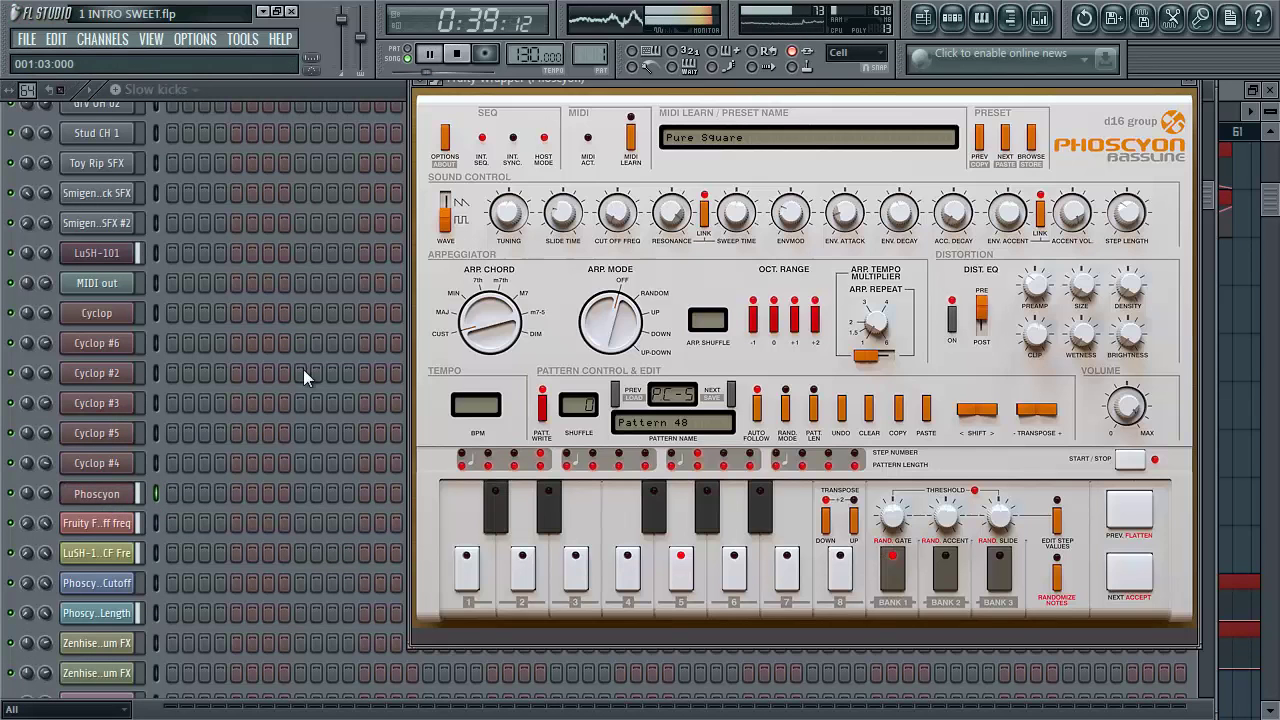
left_click_drag(617, 218, 659, 33)
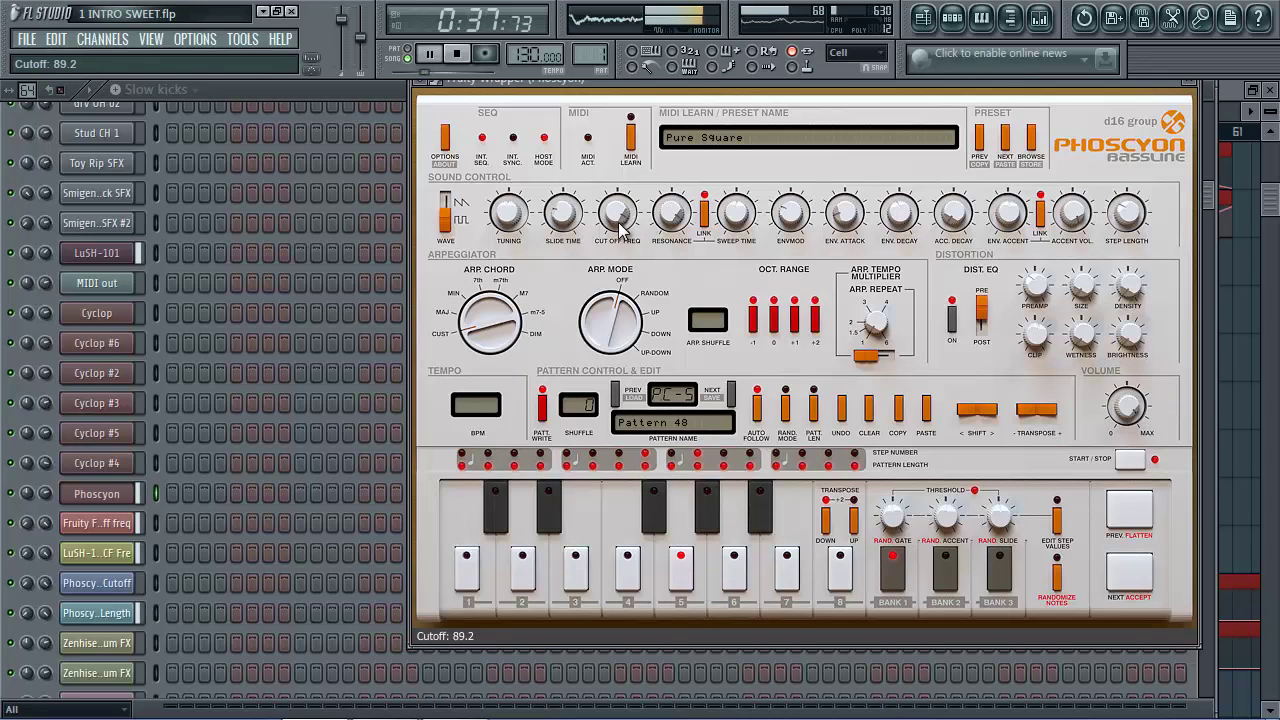
Step: Show the mixer and open the Phoscyon track's Fruity Parametric EQ 2
left_click(1041, 22)
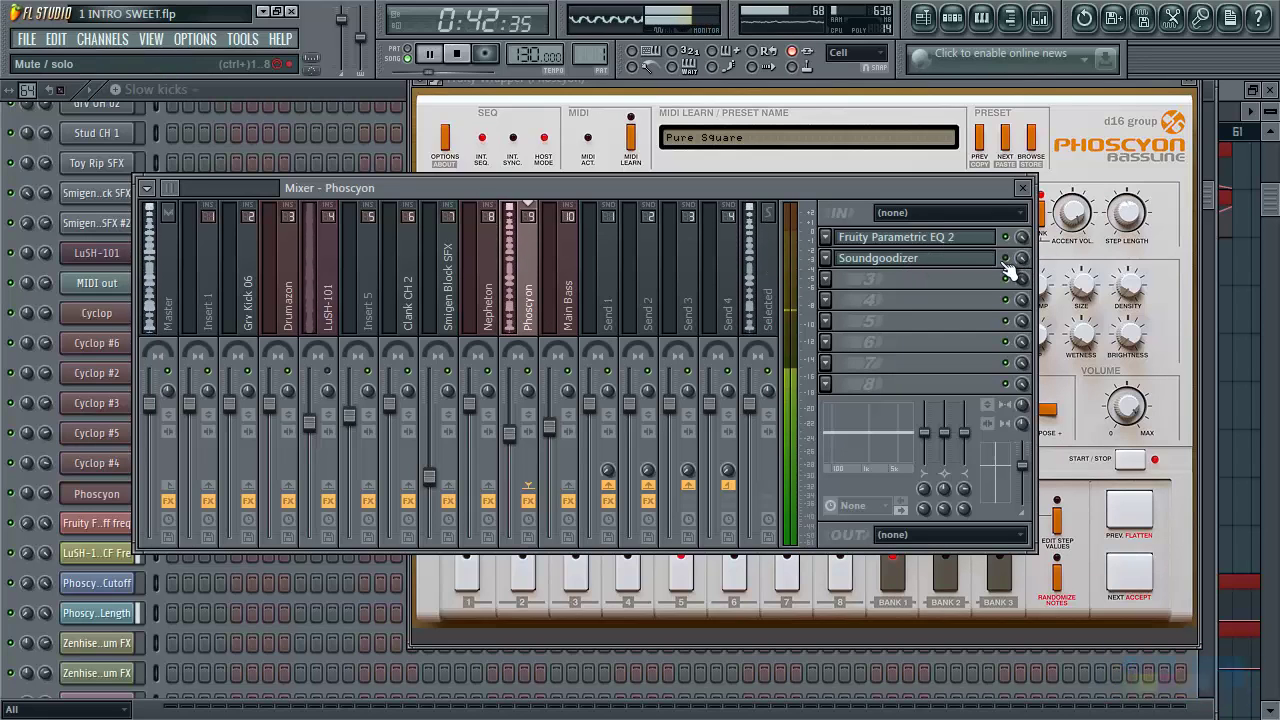
left_click(945, 240)
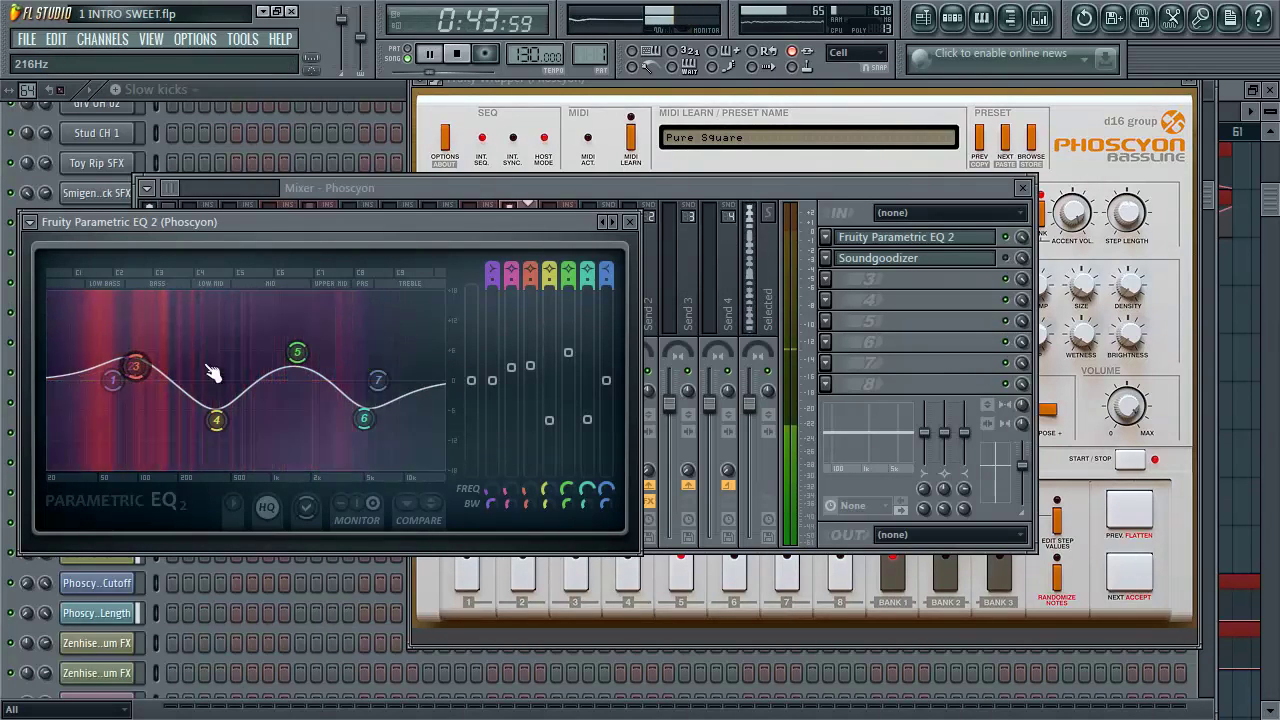
Step: Toggle the Phoscyon track's Fruity Parametric EQ 2 and Soundgoodizer during the loop to compare the sound
left_click(1015, 248)
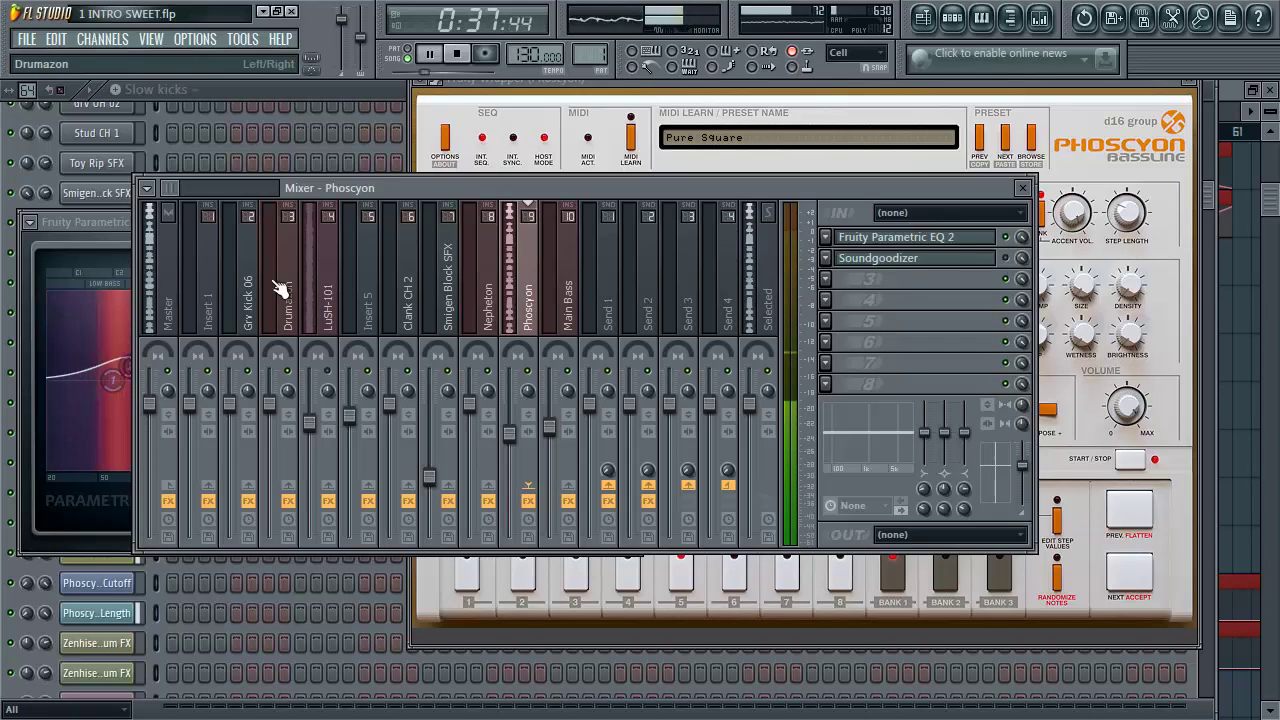
left_click(112, 228)
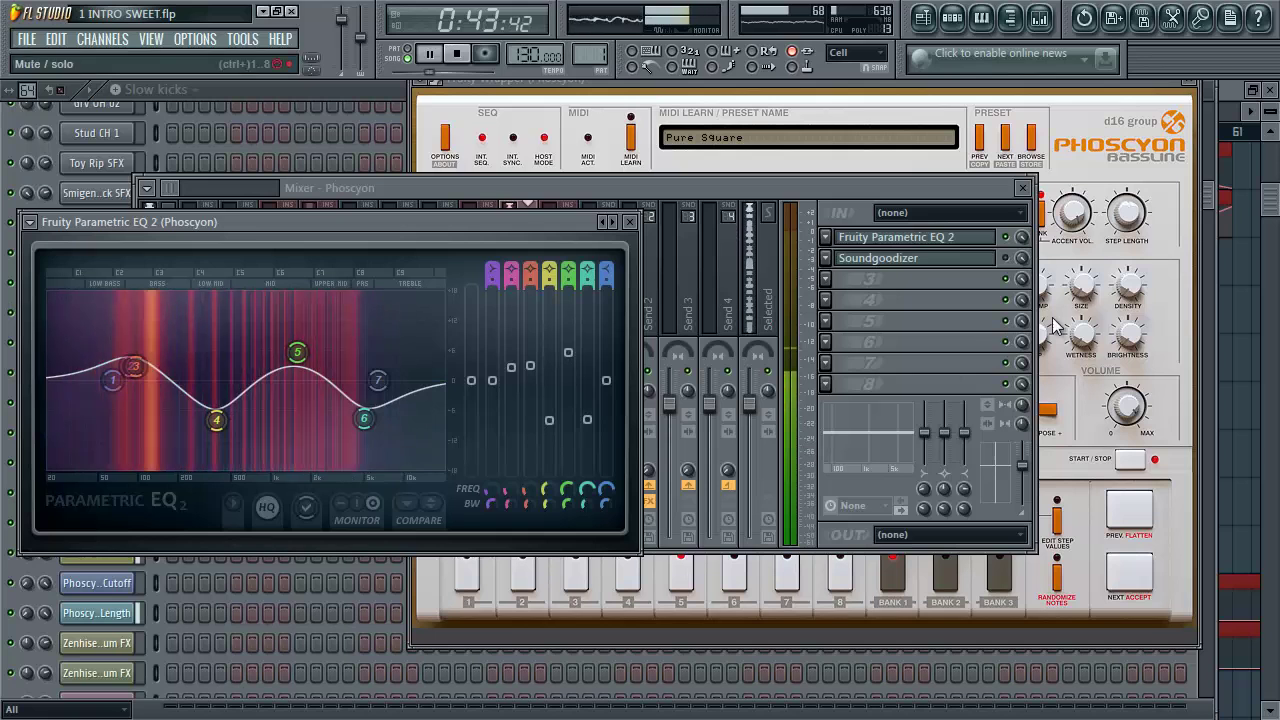
left_click(1019, 261)
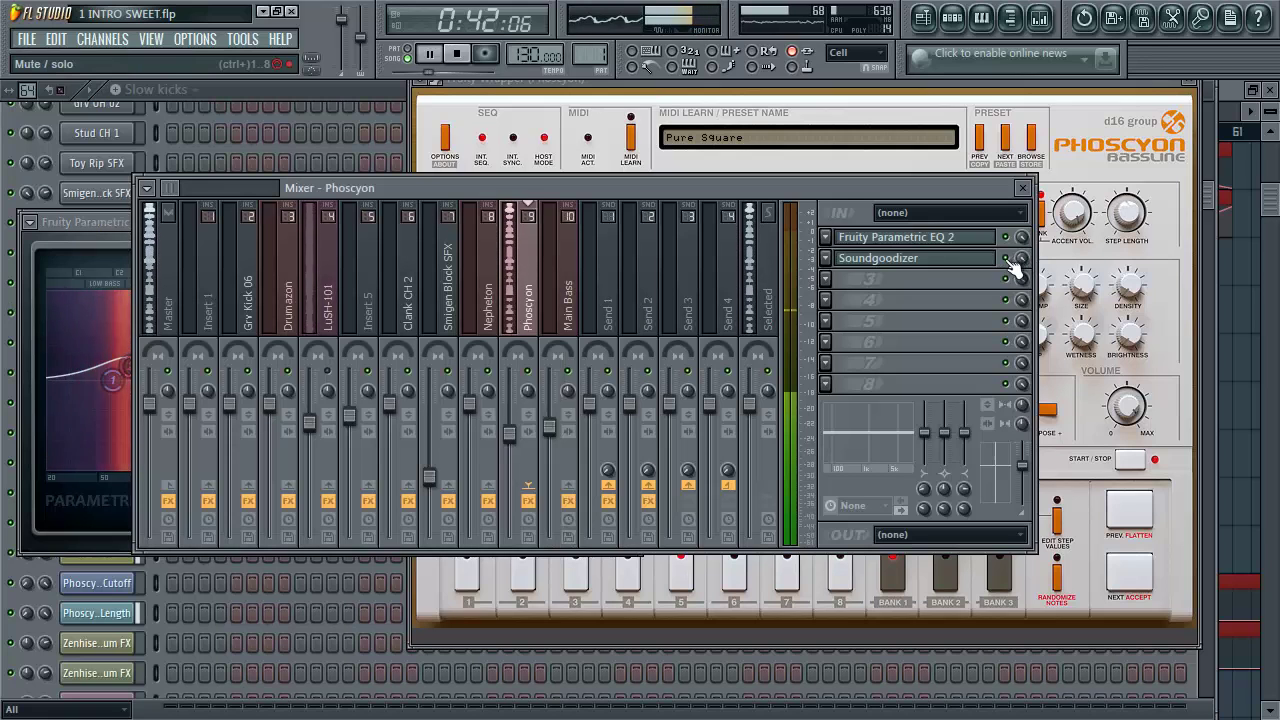
Step: Examine the bands of the Phoscyon track's Fruity Parametric EQ 2 against the spectrum of the playing loop
left_click(110, 223)
left_click_drag(114, 371, 157, 375)
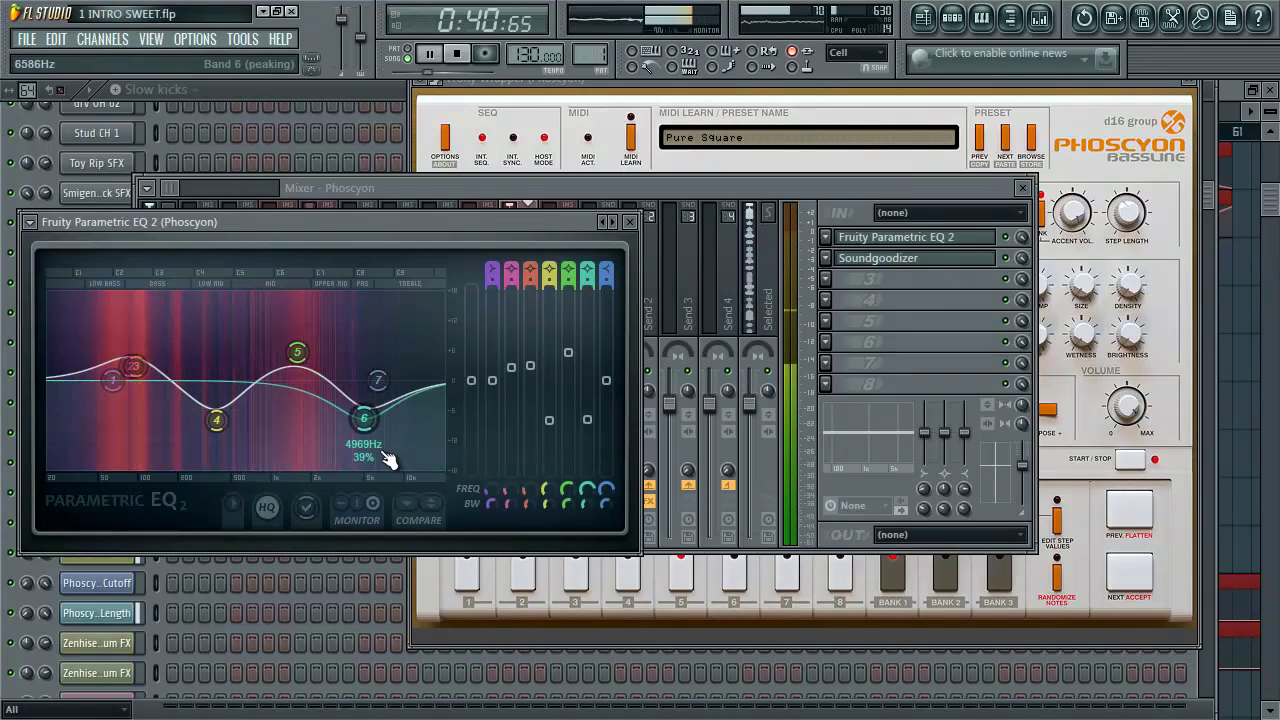
left_click(768, 191)
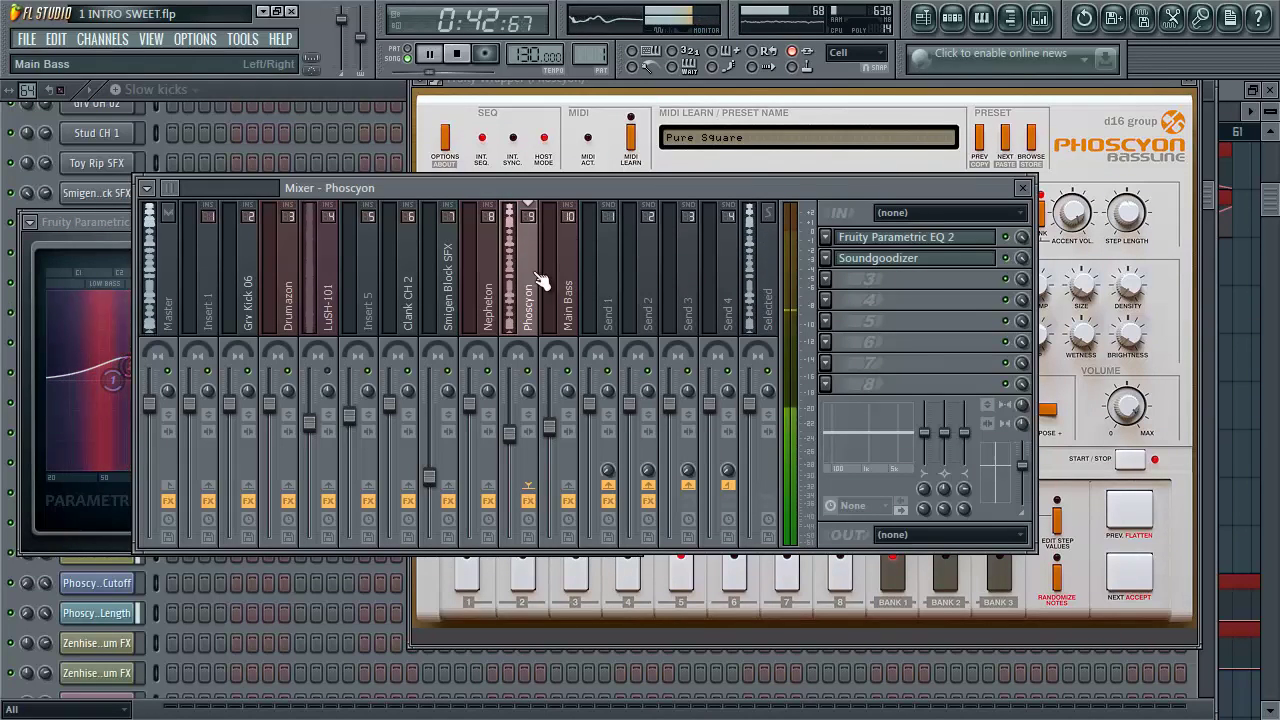
left_click(122, 236)
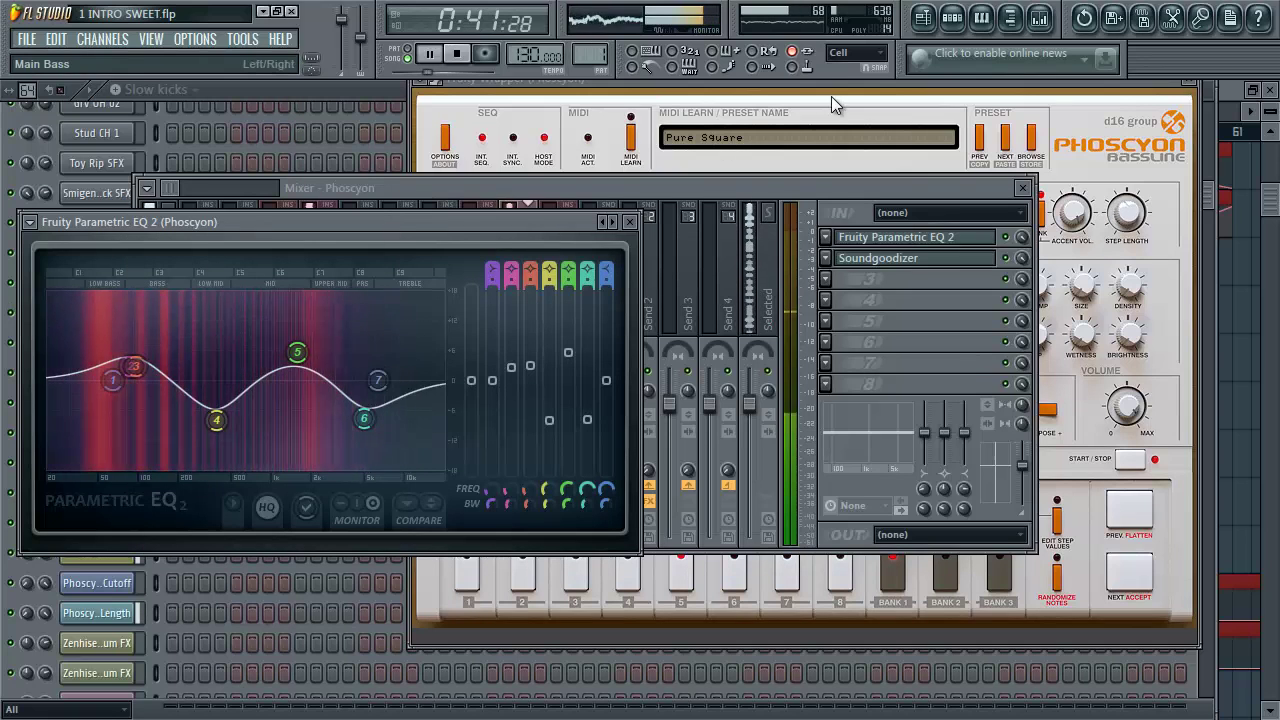
Step: Return to the playlist, stop and clear the looped range, and play the song from bar 33
left_click(515, 183)
left_click(386, 90)
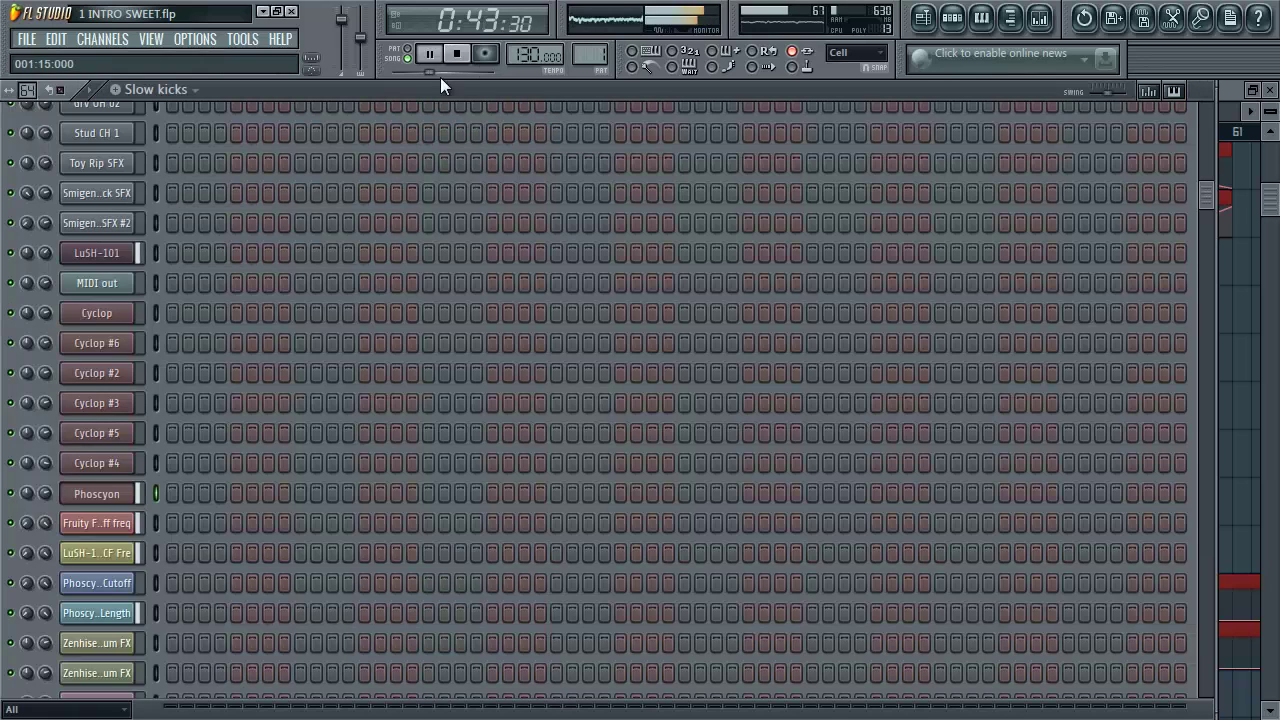
left_click(929, 30)
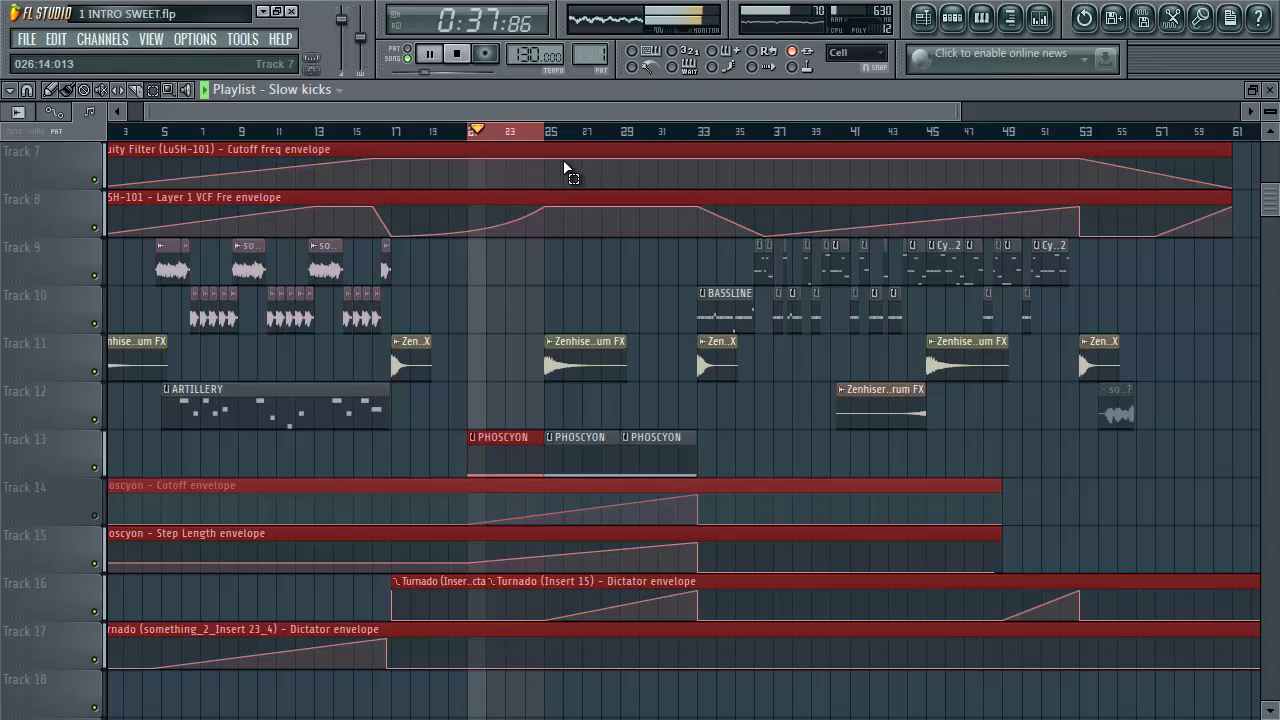
key("space")
left_click(523, 140)
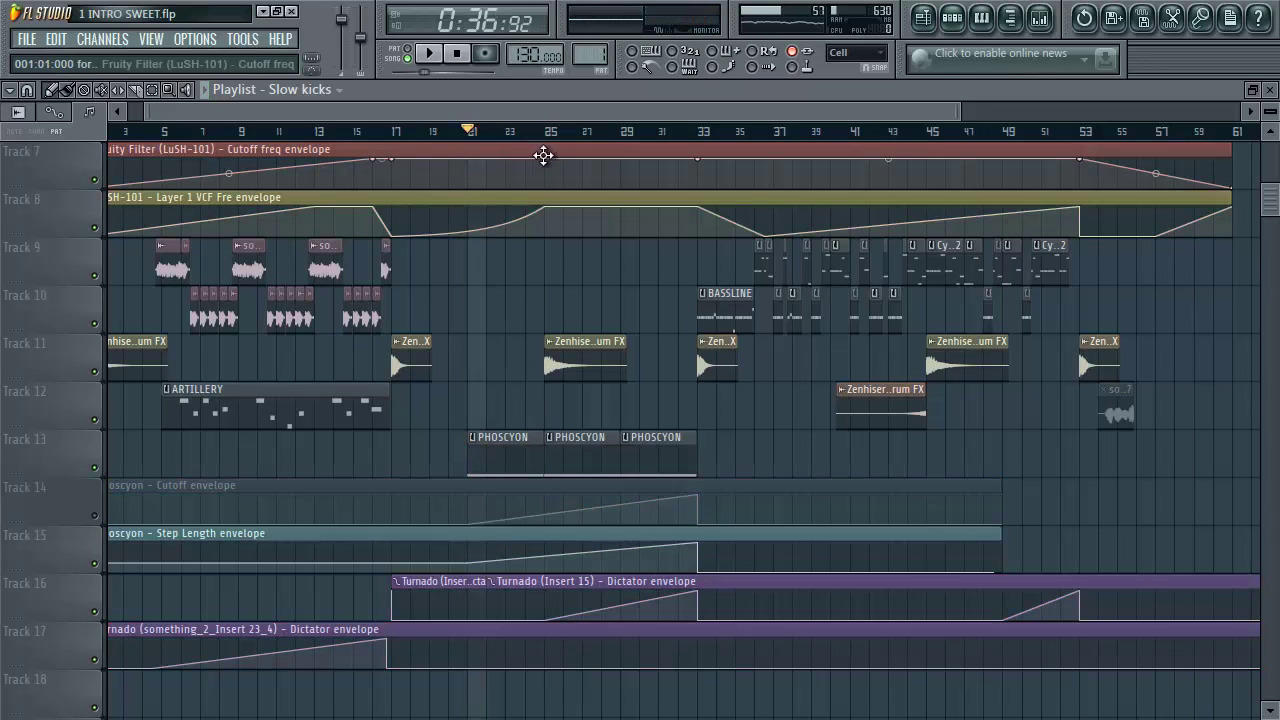
left_click(700, 136)
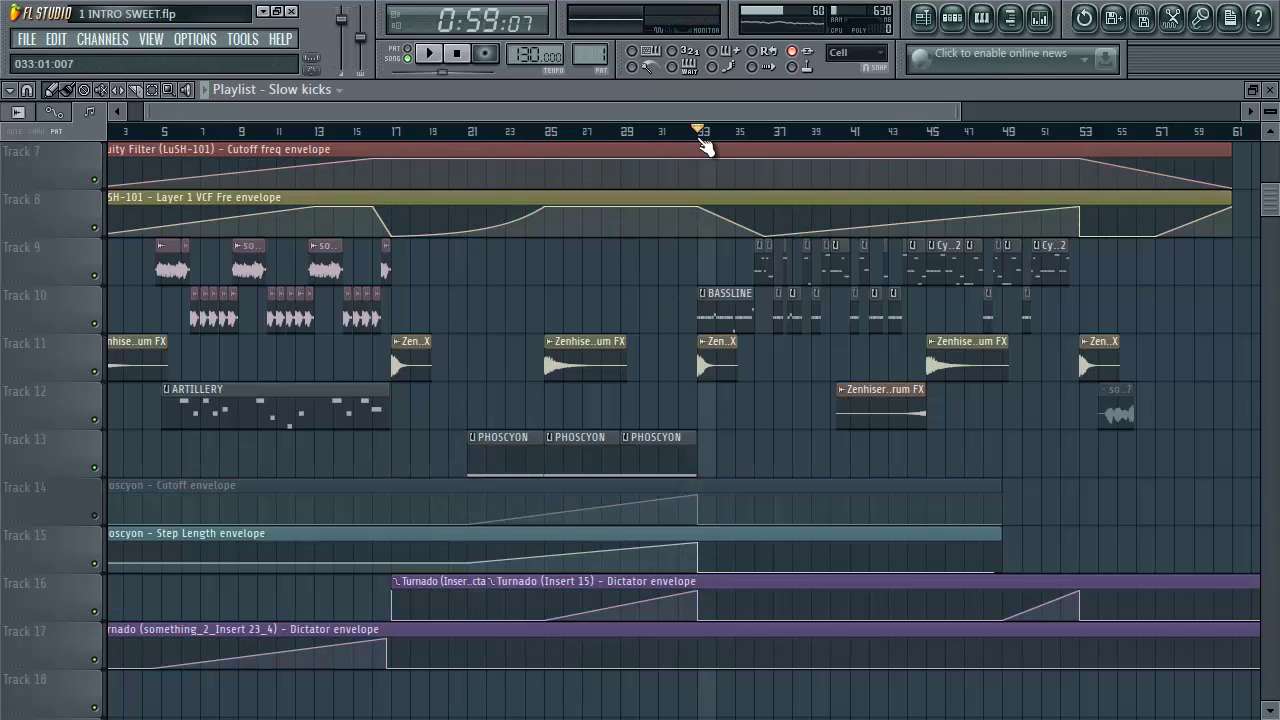
key("space")
Step: Show the mixer, select the COMBINE track and open its Fruity Parametric EQ 2
left_click(952, 18)
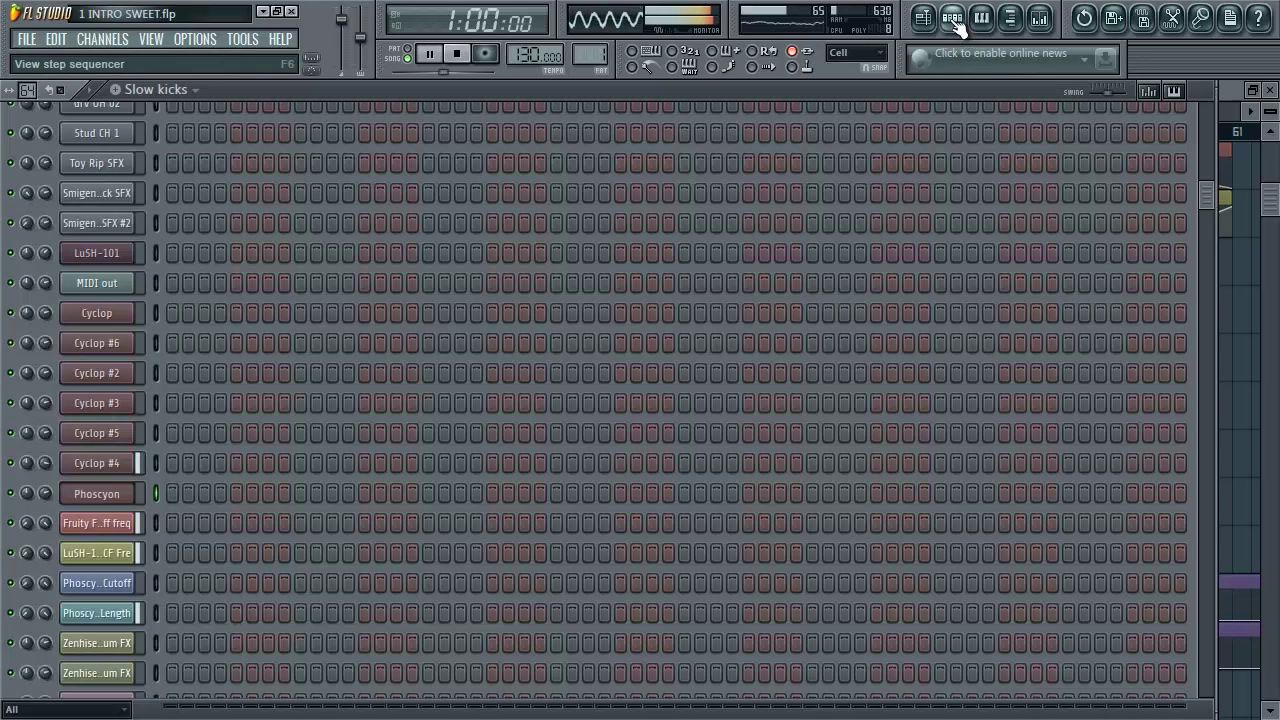
left_click(1040, 22)
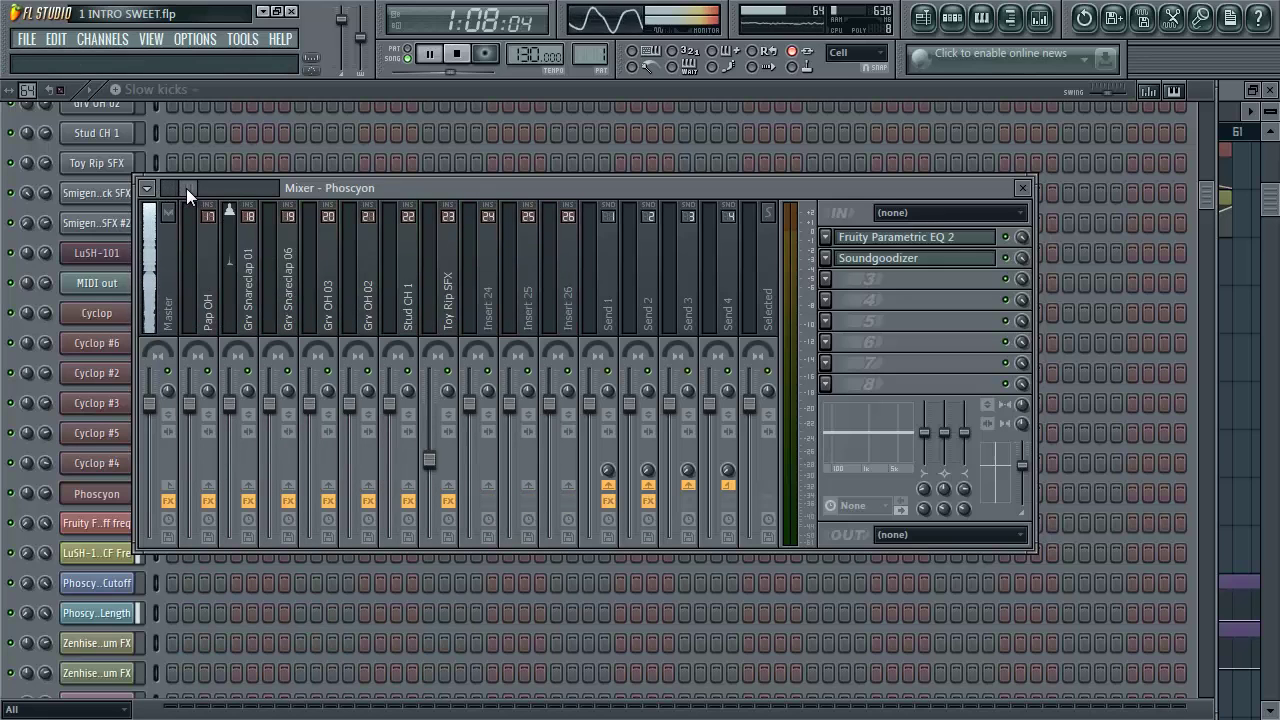
left_click_drag(166, 192, 174, 191)
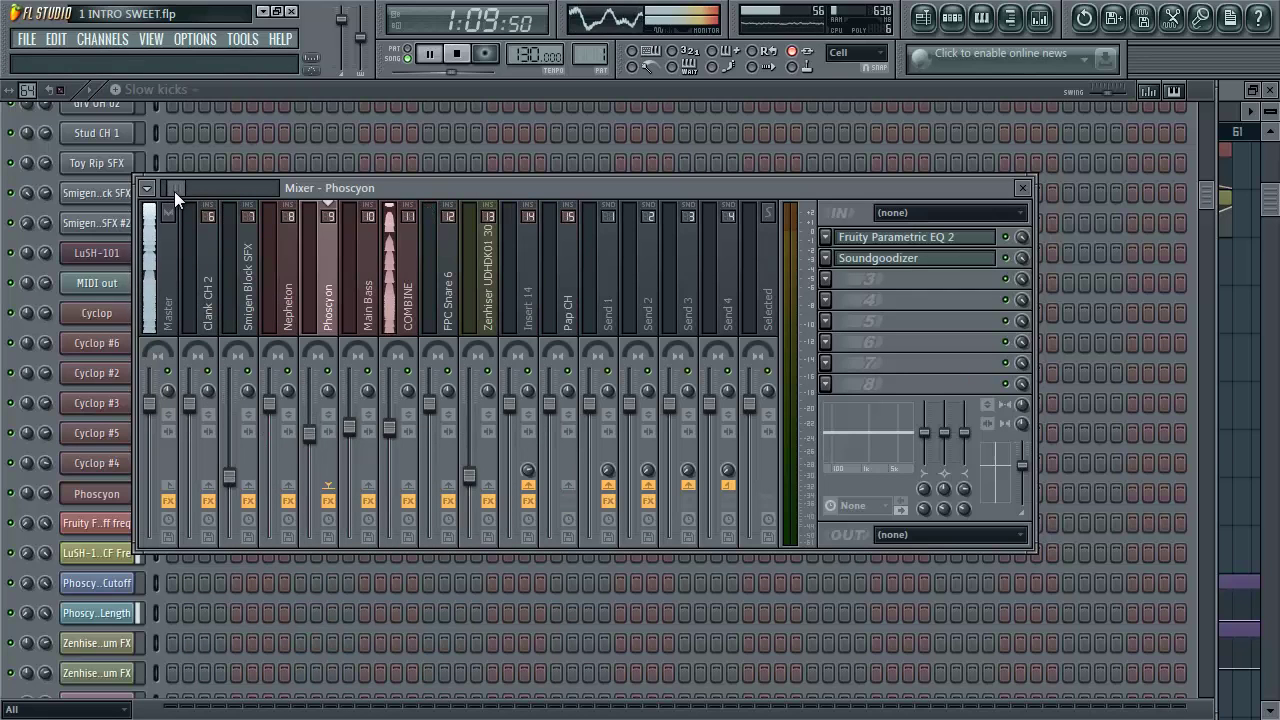
left_click(392, 288)
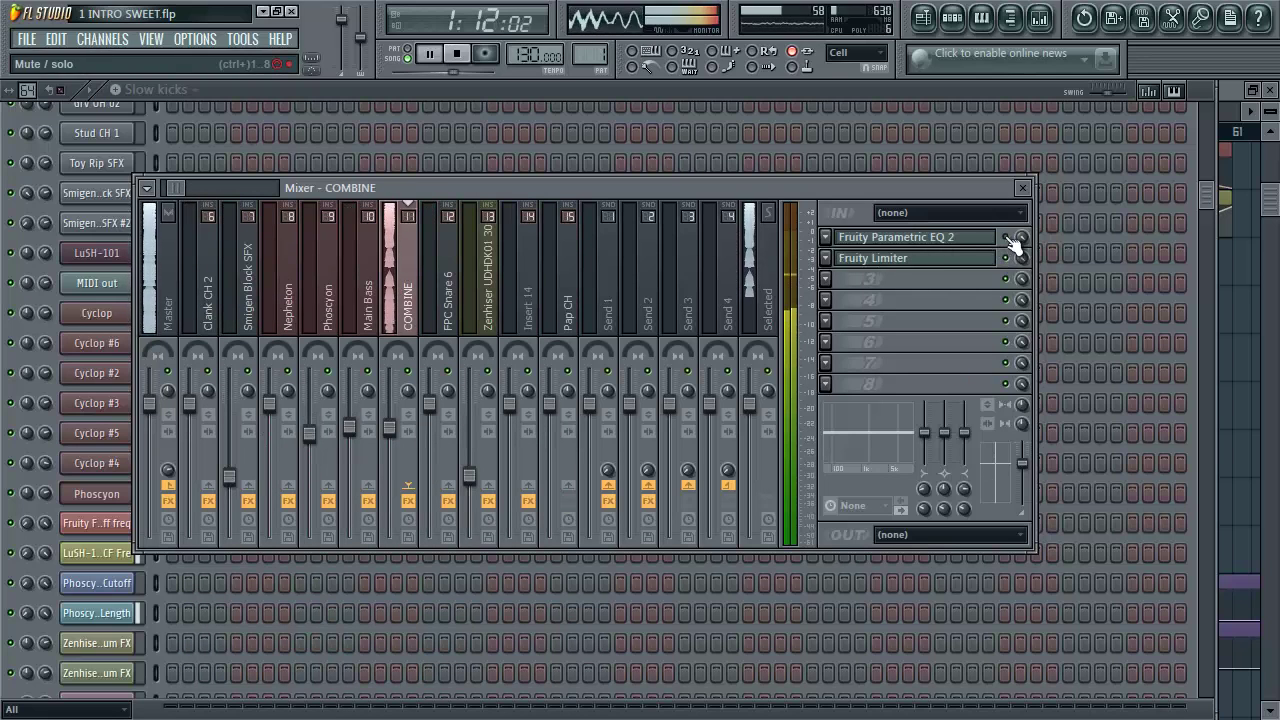
left_click(950, 242)
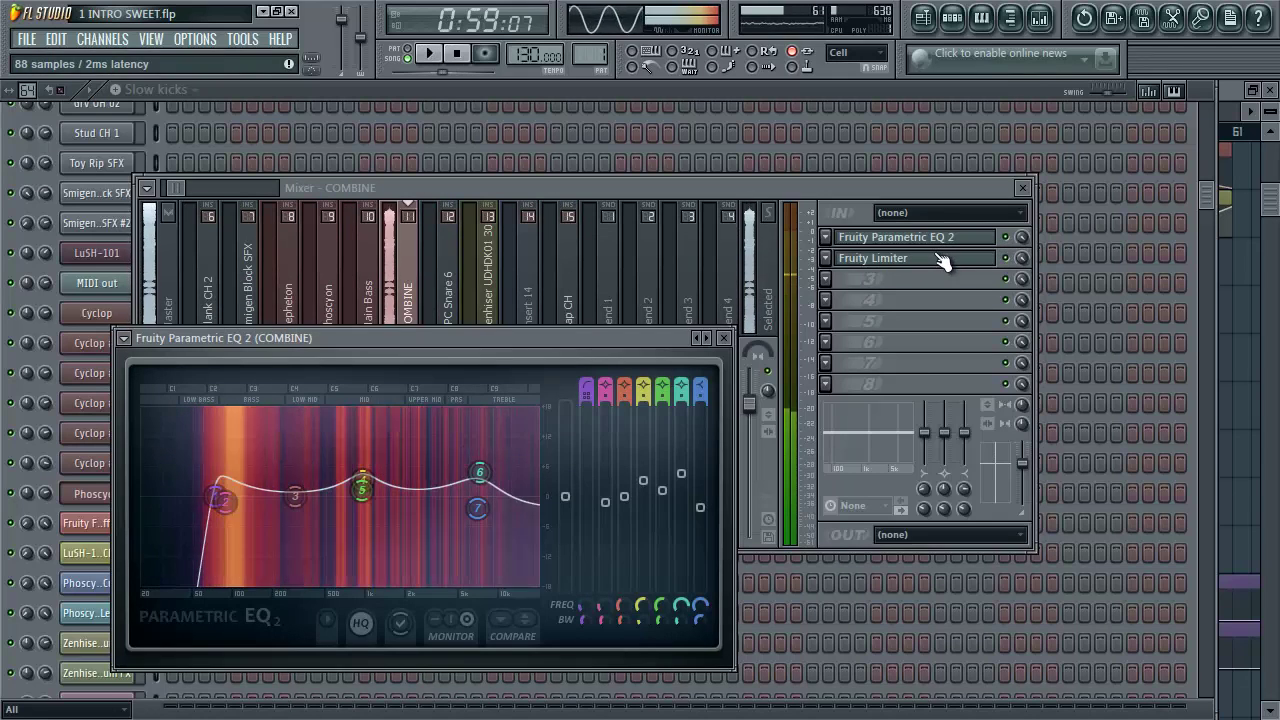
Step: Examine the COMBINE track's EQ bands with playback stopped and running, and toggle the EQ to compare the sound
key("space")
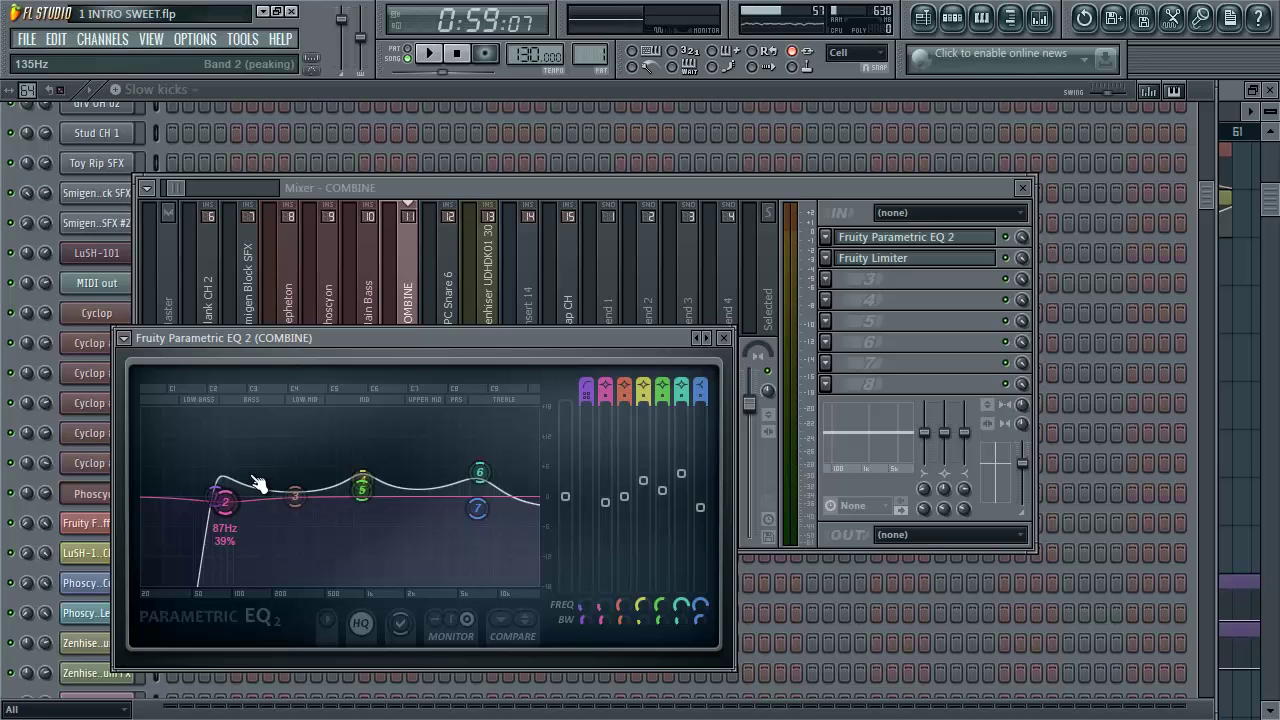
key("space")
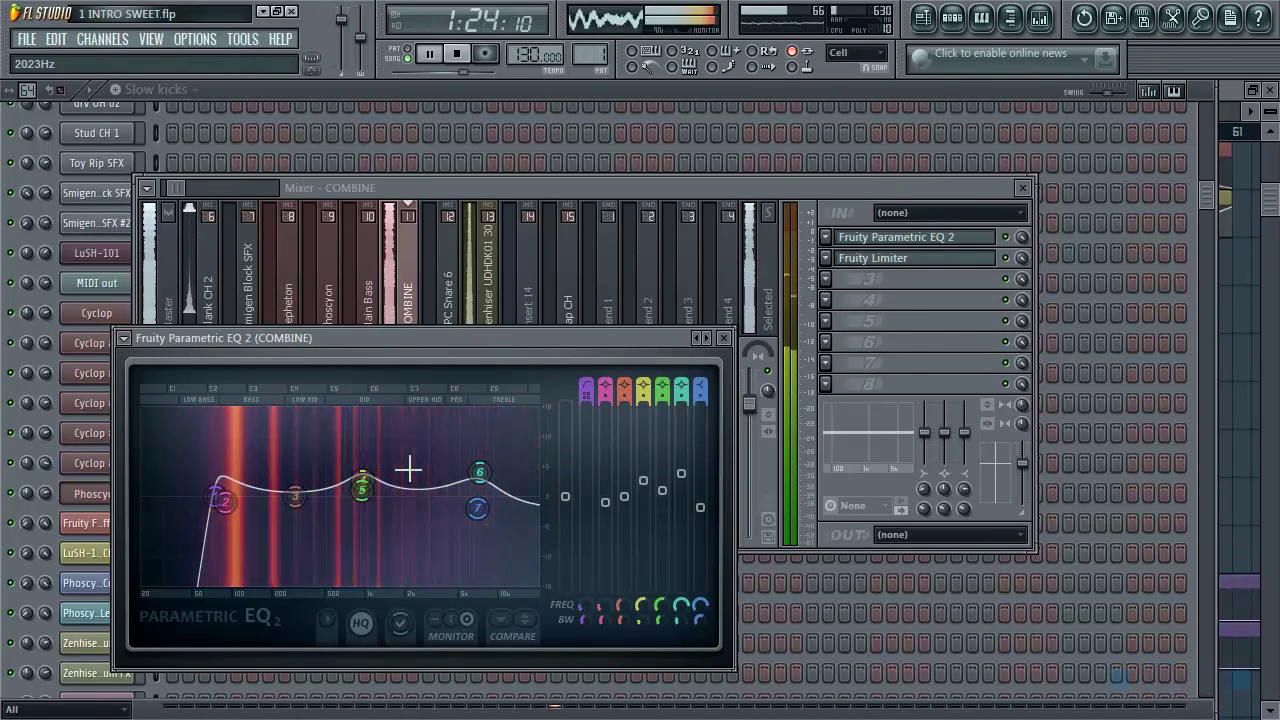
scroll(395, 505, "up", 4)
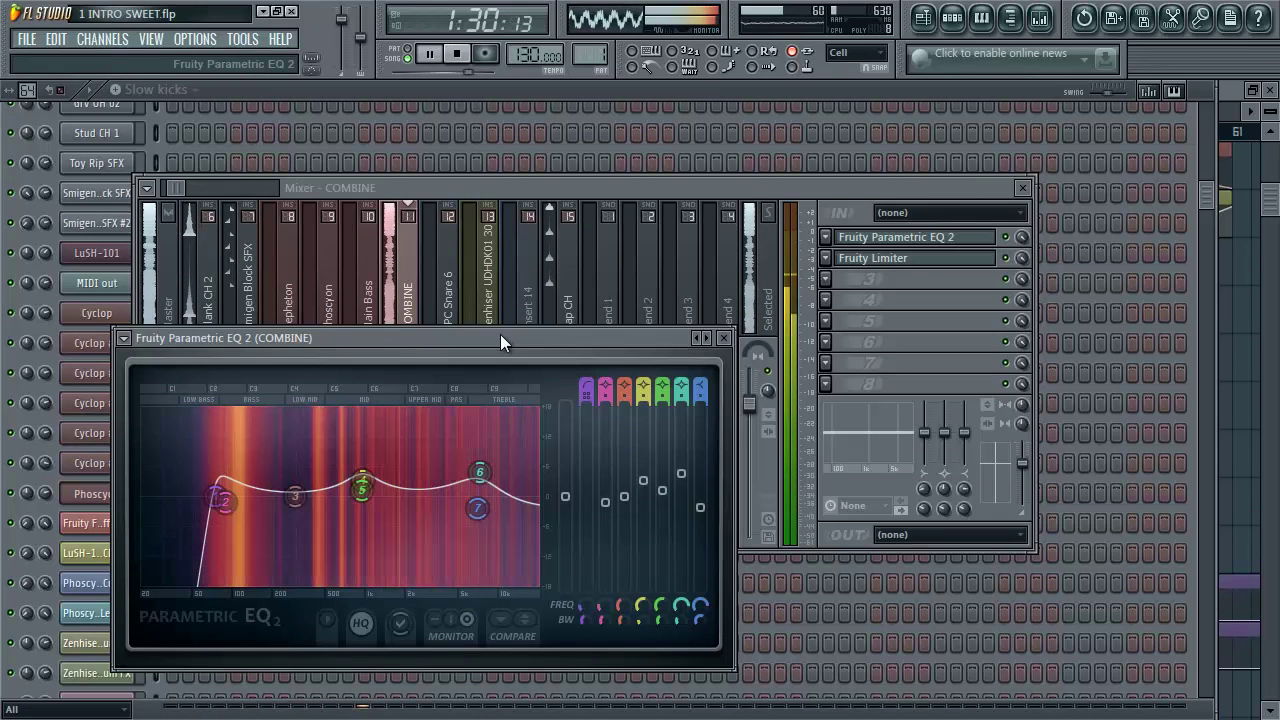
left_click(1013, 242)
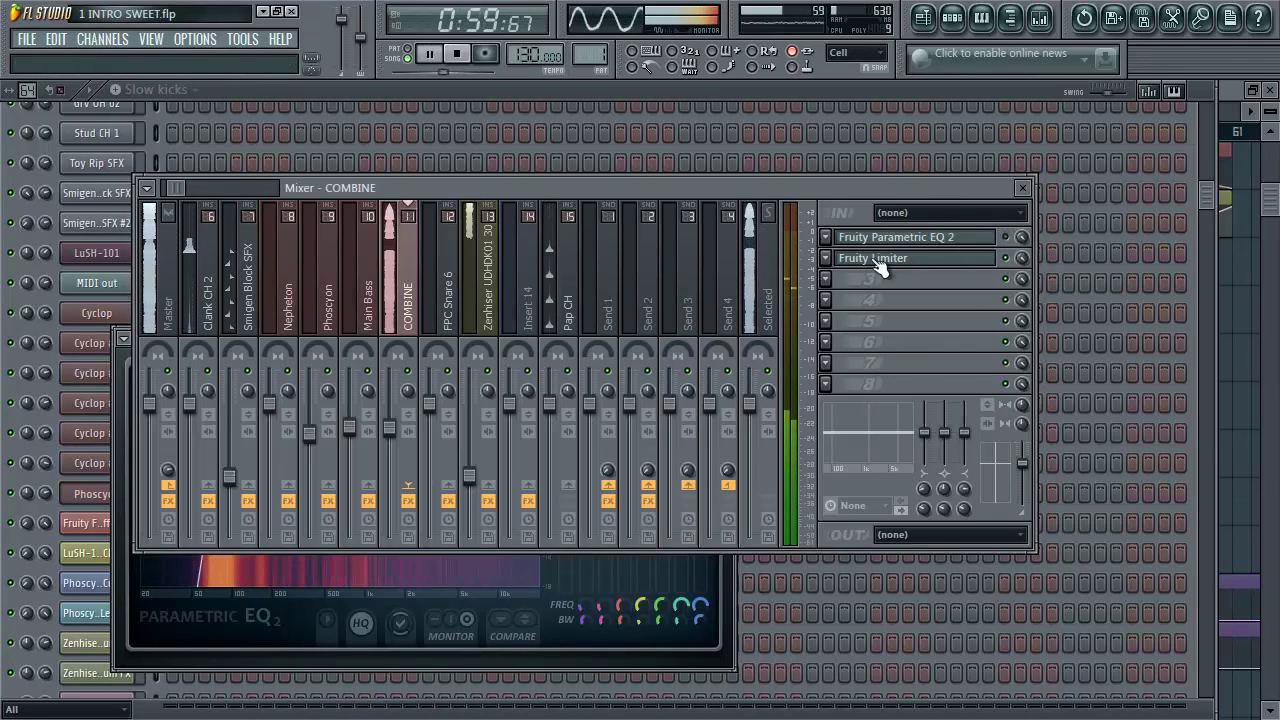
Step: Open the COMBINE track's Fruity Limiter to examine its compression during playback, and return to the mixer
mouse_move(180, 186)
left_mouse_down()
mouse_move(169, 186)
mouse_move(182, 188)
left_mouse_up()
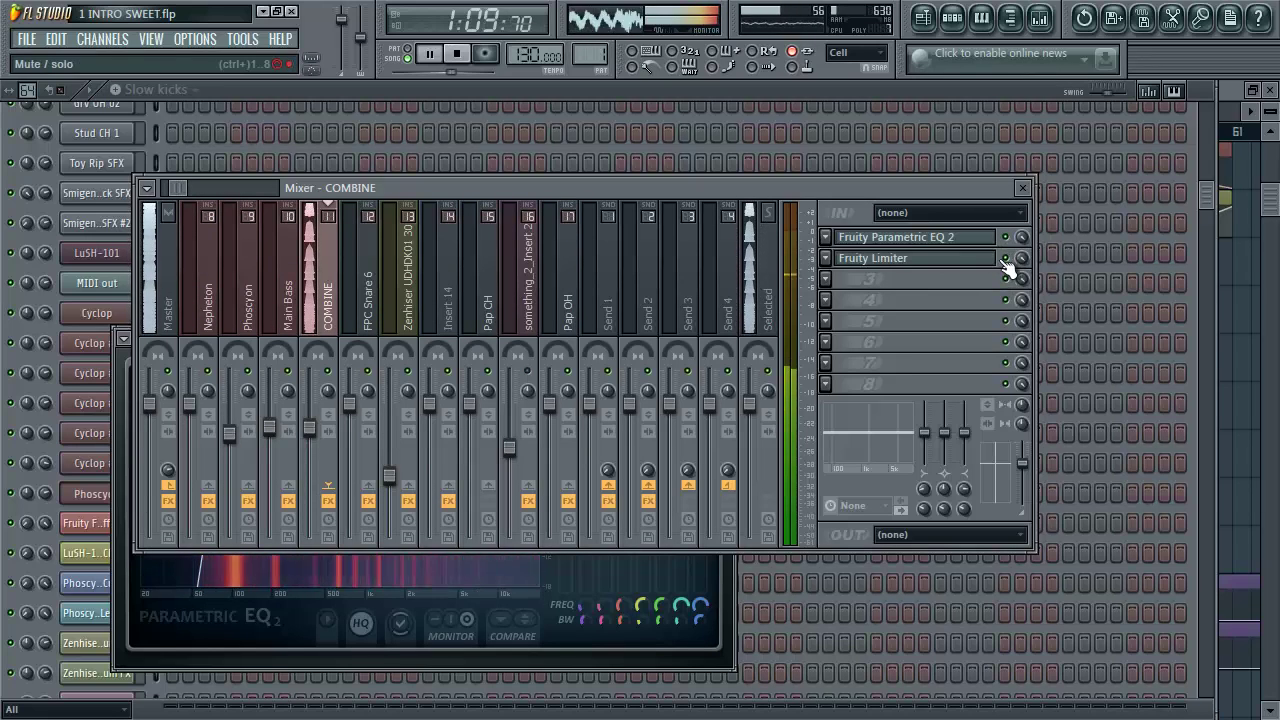
left_click(975, 259)
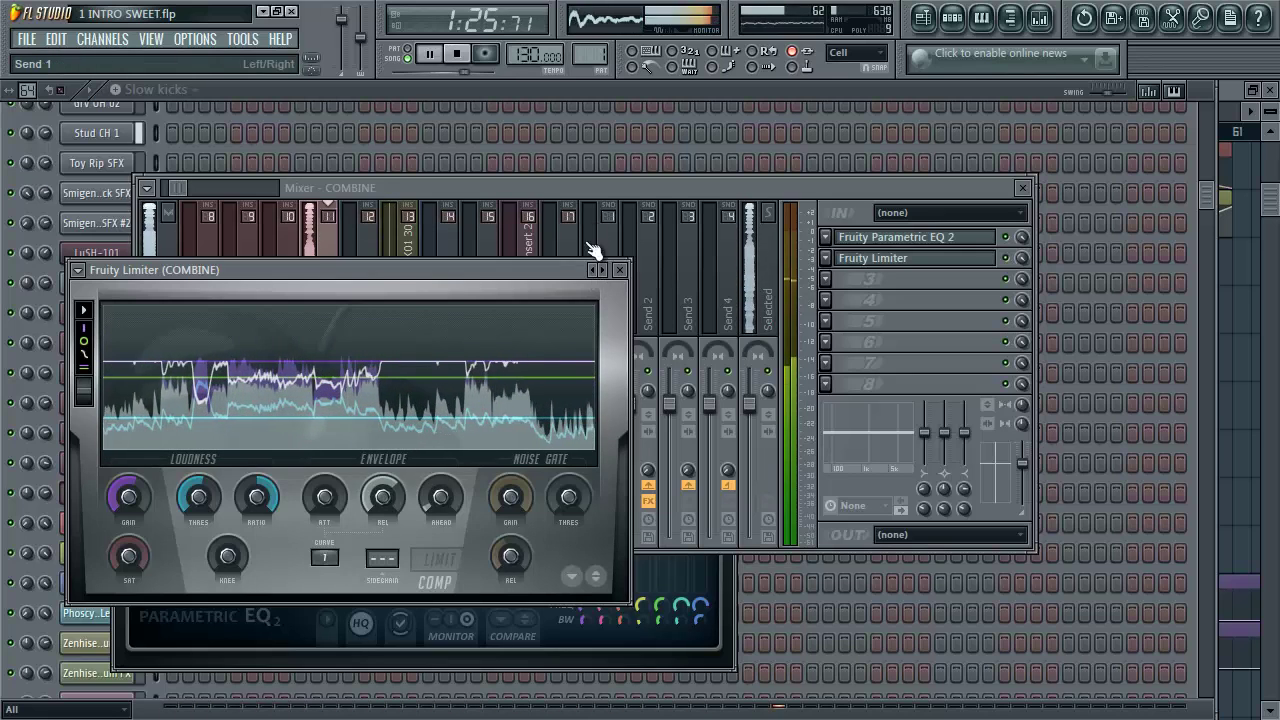
left_click(582, 190)
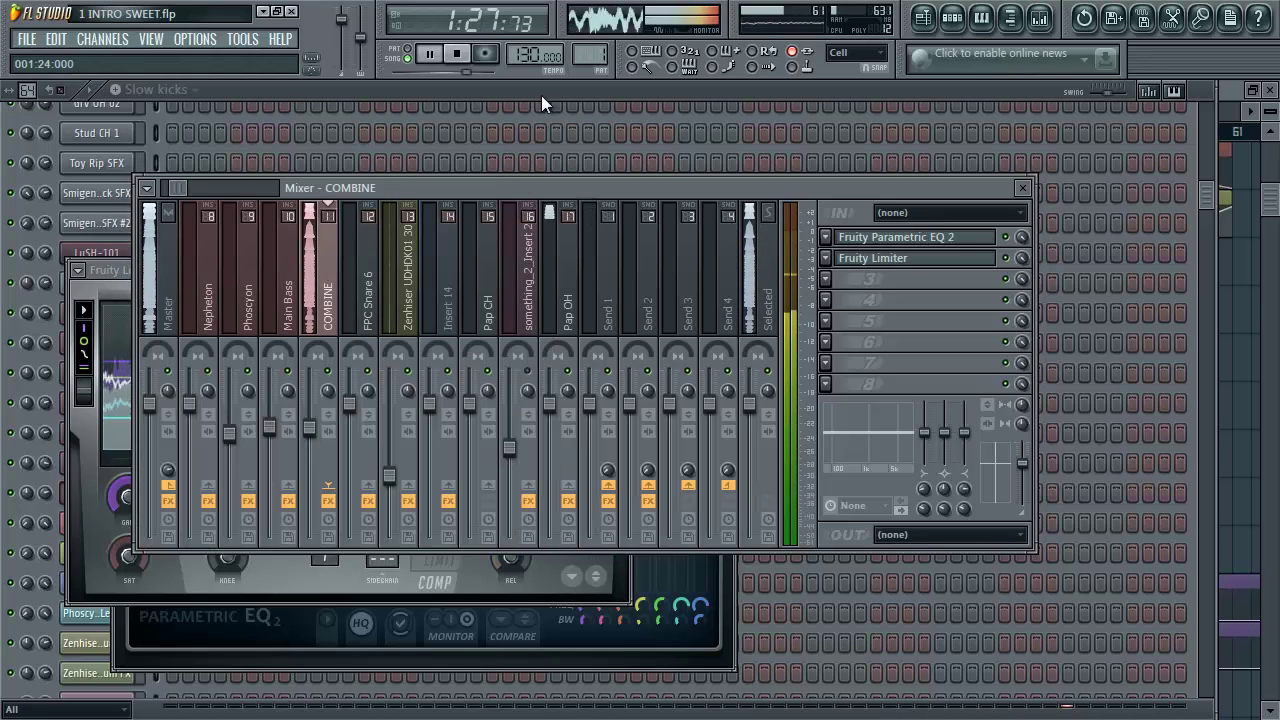